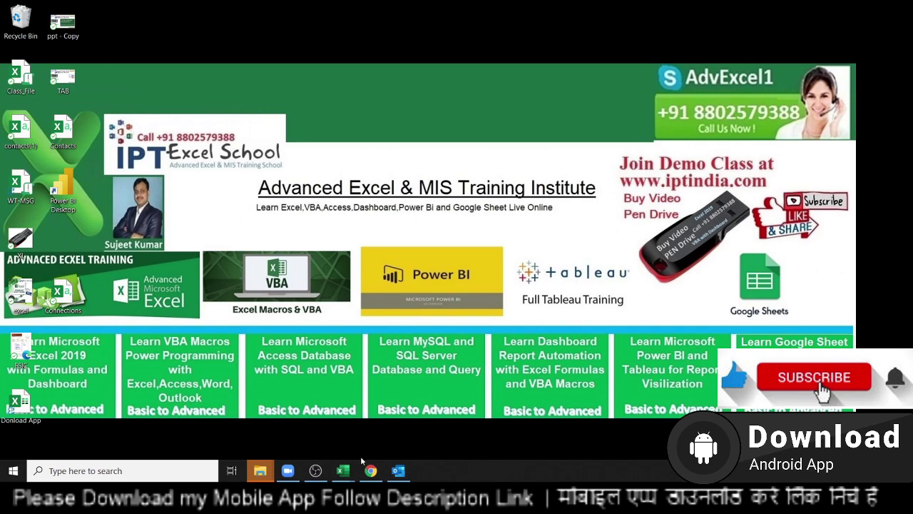
# Step: Open the sent MIS Training message from Outlook's Sent Items and scroll through it
pyautogui.click(398, 470)
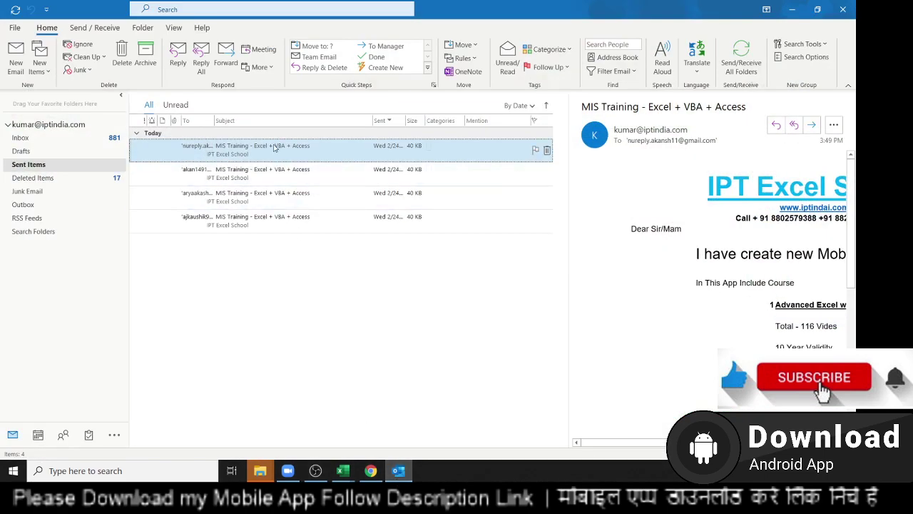
pyautogui.doubleClick(277, 148)
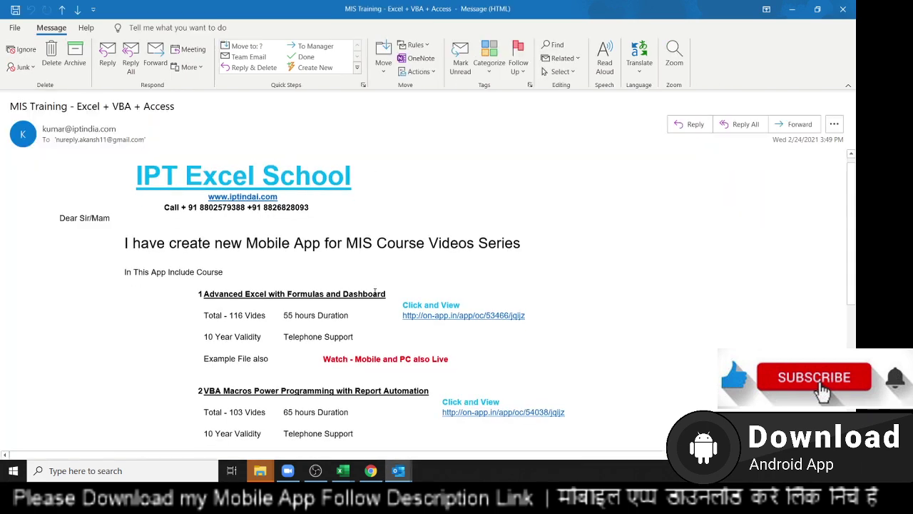
pyautogui.scroll(-3, 370, 243)
pyautogui.scroll(-3, 372, 285)
pyautogui.scroll(3, 373, 300)
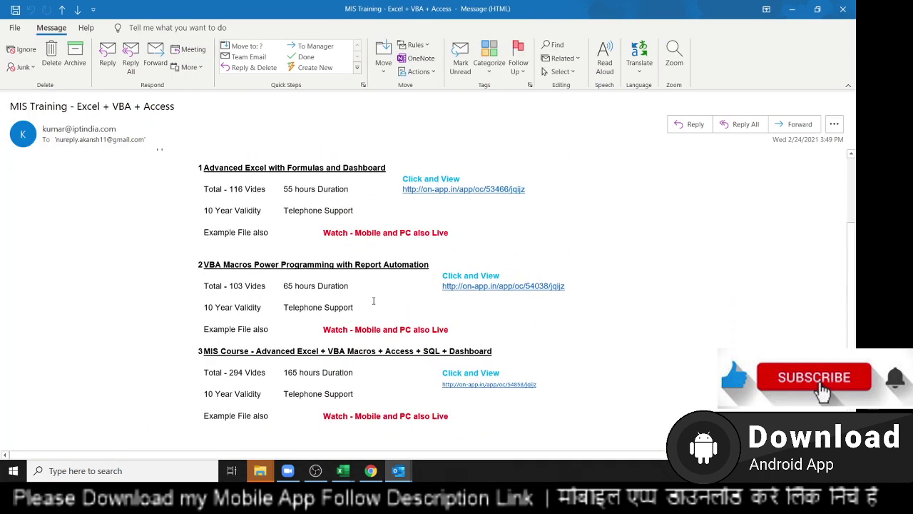
pyautogui.scroll(3, 373, 301)
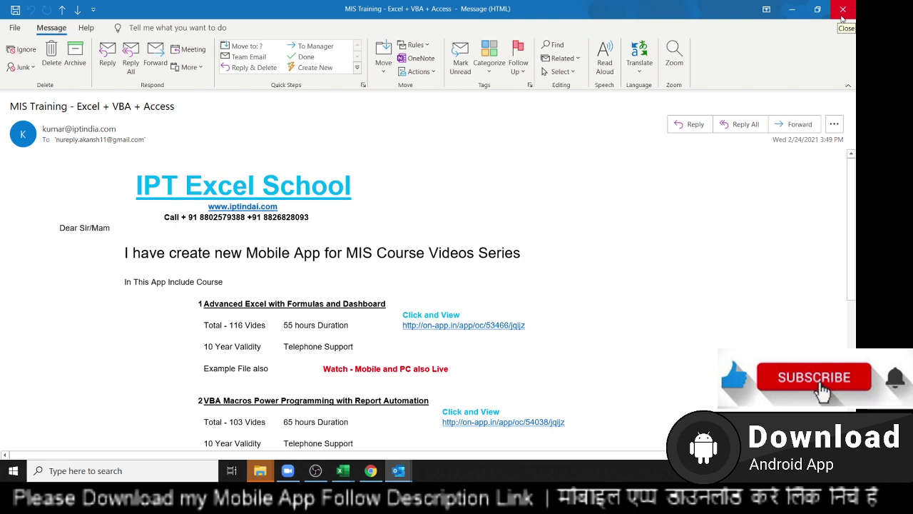
# Step: Close the message and select the flyer range B1:M53 on Sheet2 of LK-data
pyautogui.click(843, 10)
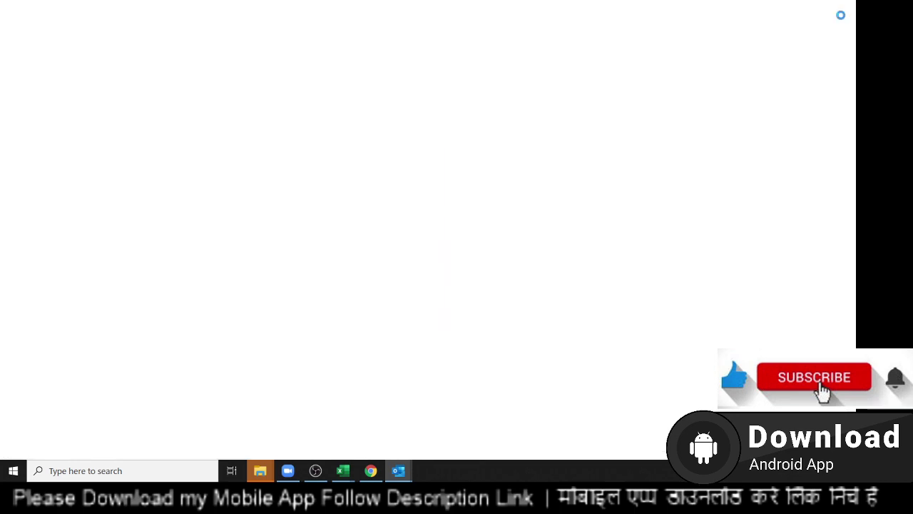
pyautogui.moveTo(341, 475)
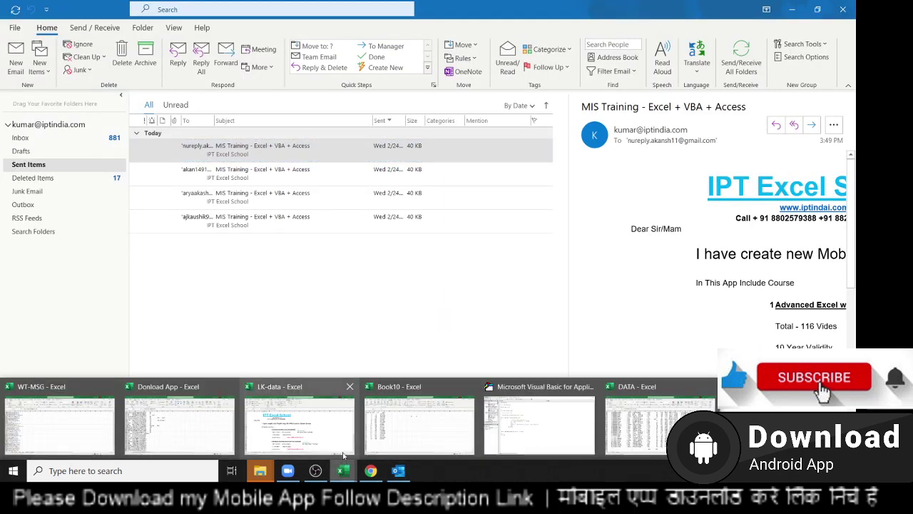
pyautogui.click(314, 428)
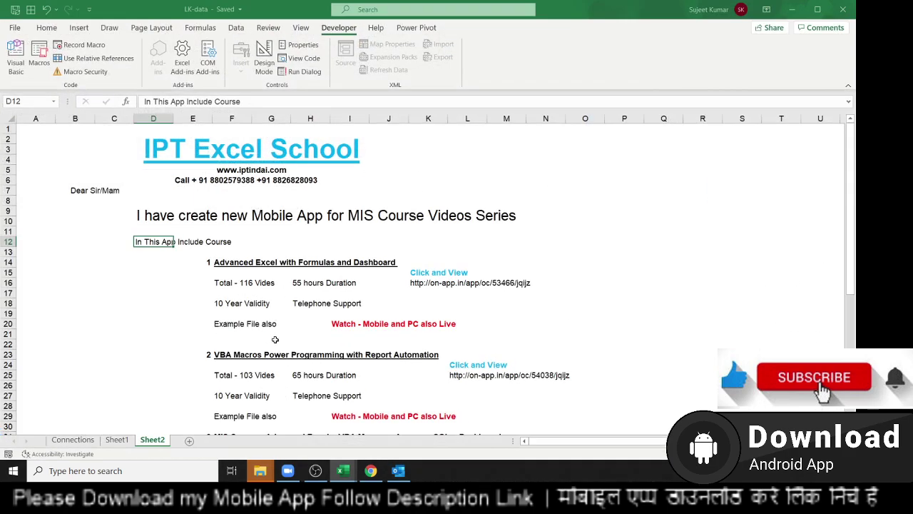
pyautogui.click(84, 177)
pyautogui.moveTo(91, 130)
pyautogui.mouseDown()
pyautogui.moveTo(502, 414)
pyautogui.moveTo(501, 482)
pyautogui.mouseUp()
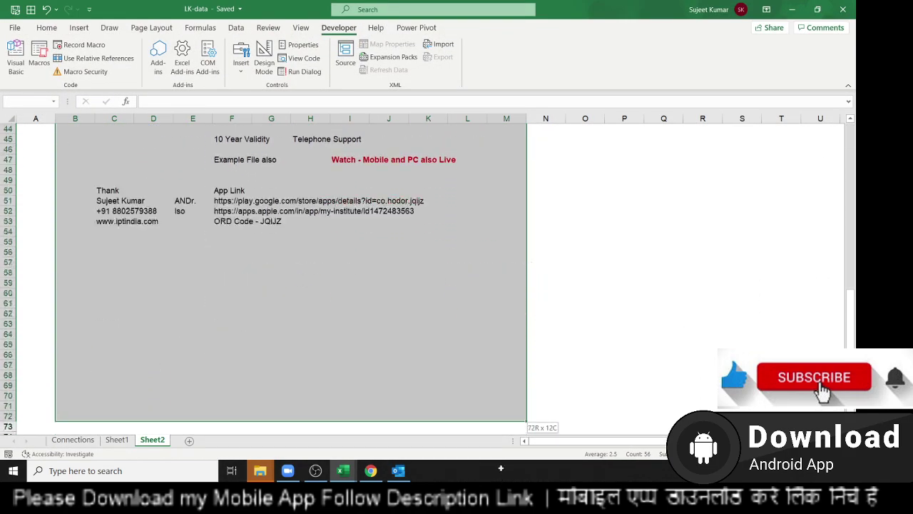
pyautogui.moveTo(500, 481); pyautogui.dragTo(524, 142)
pyautogui.scroll(6, 305, 406)
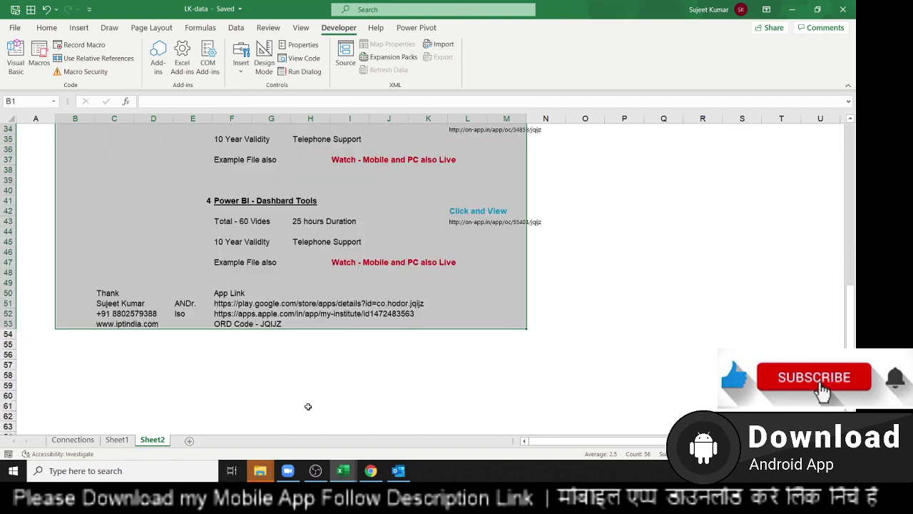
pyautogui.scroll(5, 305, 406)
pyautogui.scroll(6, 305, 406)
# Step: Scroll through the email address list on Sheet1
pyautogui.click(117, 440)
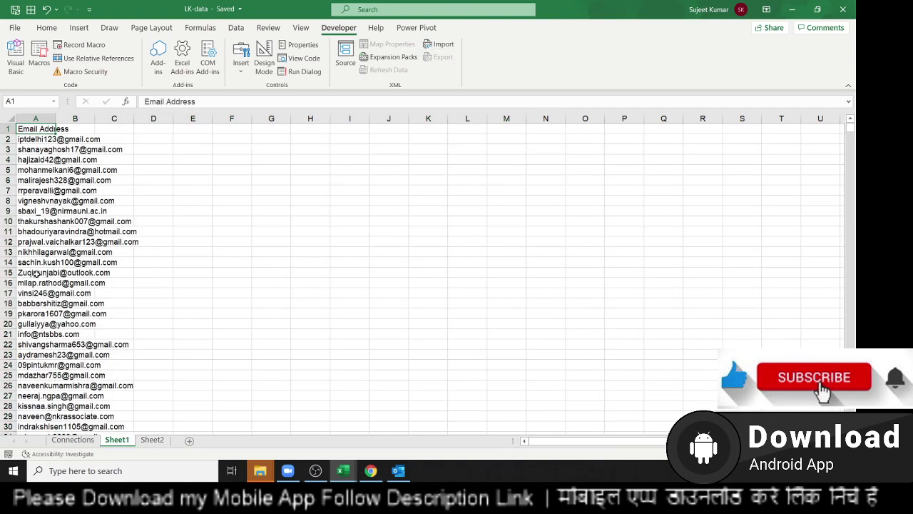
pyautogui.scroll(-4, 27, 312)
pyautogui.scroll(-7, 27, 312)
pyautogui.scroll(-7, 27, 312)
pyautogui.scroll(-9, 27, 312)
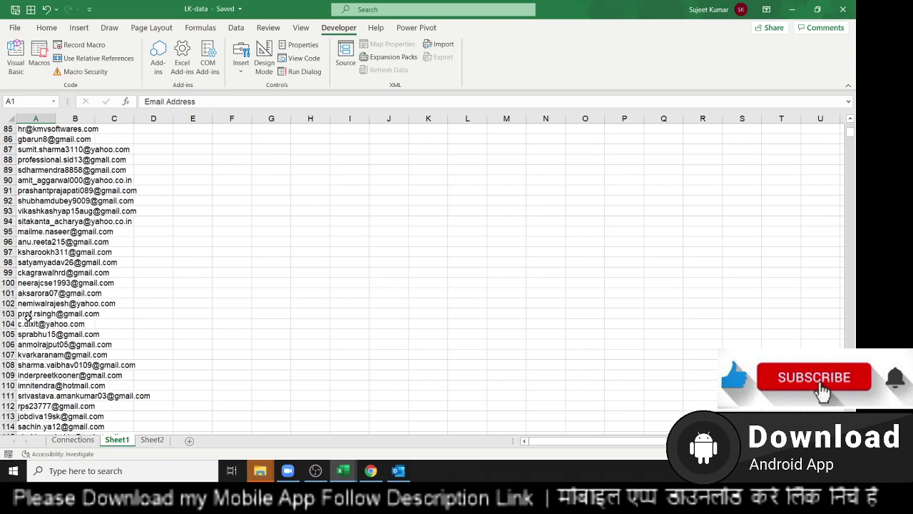
pyautogui.scroll(-3, 29, 360)
pyautogui.scroll(-3, 29, 385)
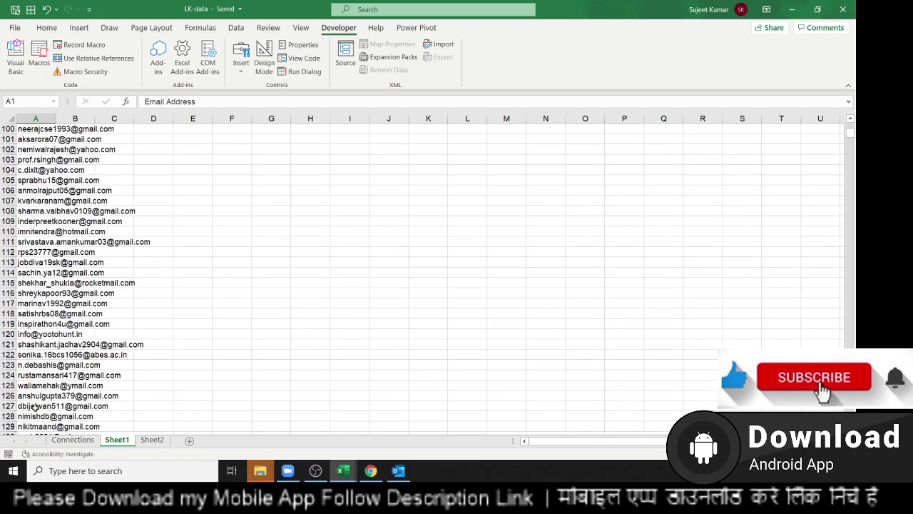
pyautogui.scroll(-3, 34, 406)
pyautogui.scroll(-3, 55, 432)
# Step: Return to the Sheet2 flyer, clear the selection at M19, and bring Chrome forward
pyautogui.click(150, 440)
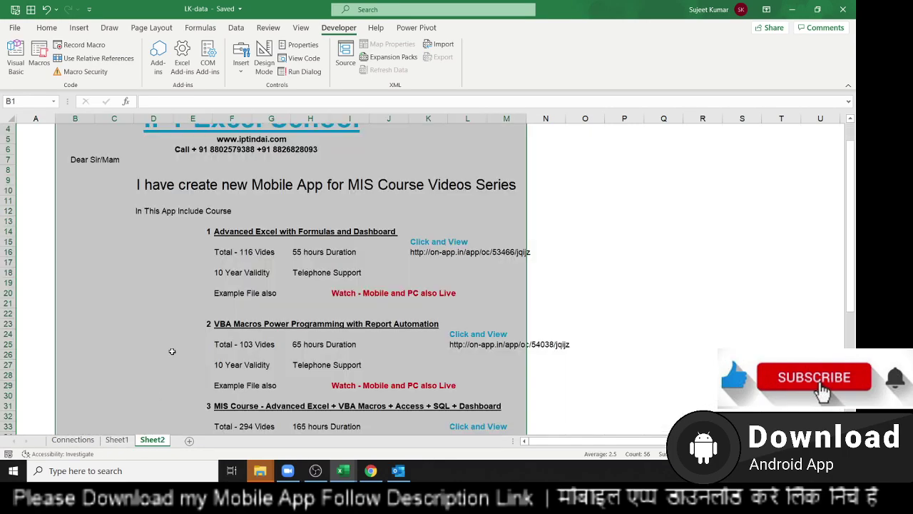
pyautogui.click(493, 282)
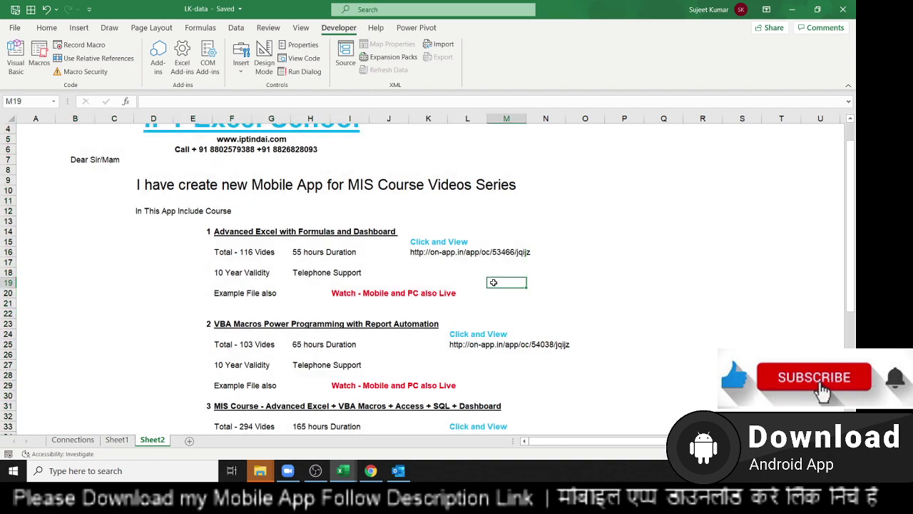
pyautogui.scroll(1, 471, 321)
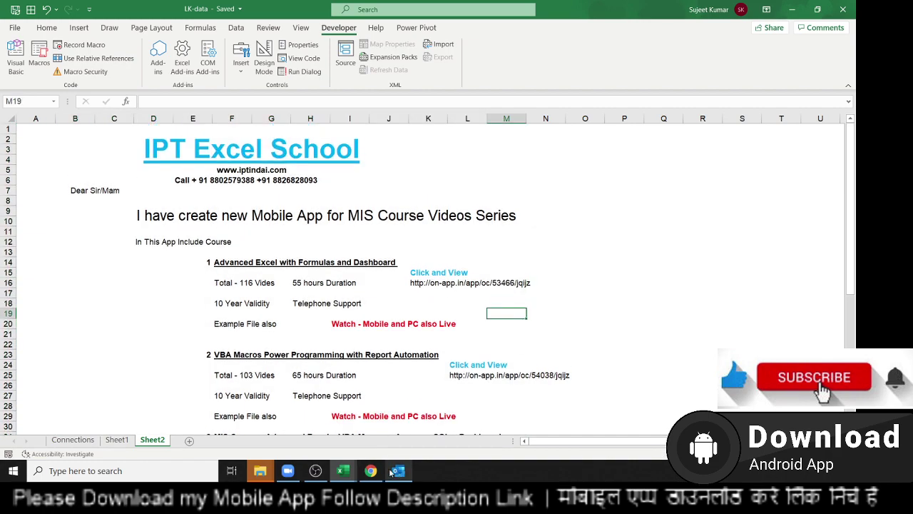
pyautogui.click(371, 470)
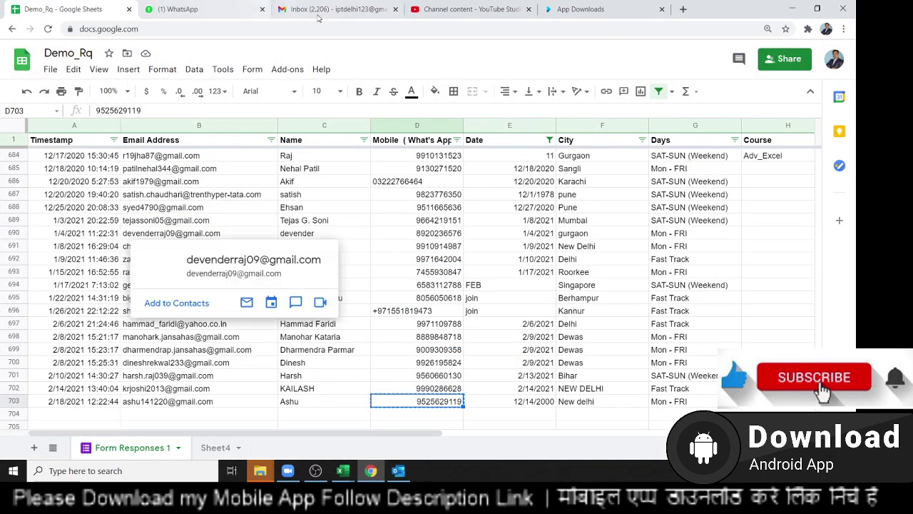
# Step: Read the received 'MIS Training - Excel + VBA + Access' email in Gmail, then minimize Chrome
pyautogui.click(346, 15)
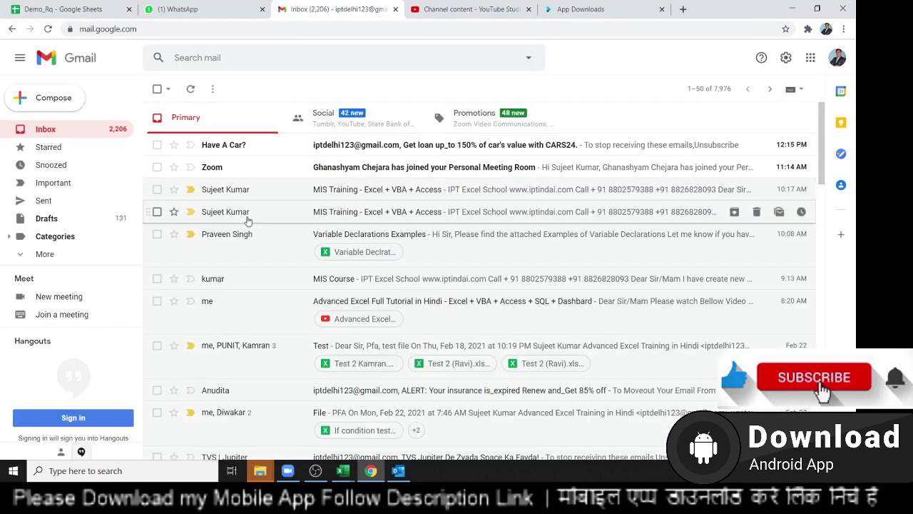
pyautogui.click(263, 197)
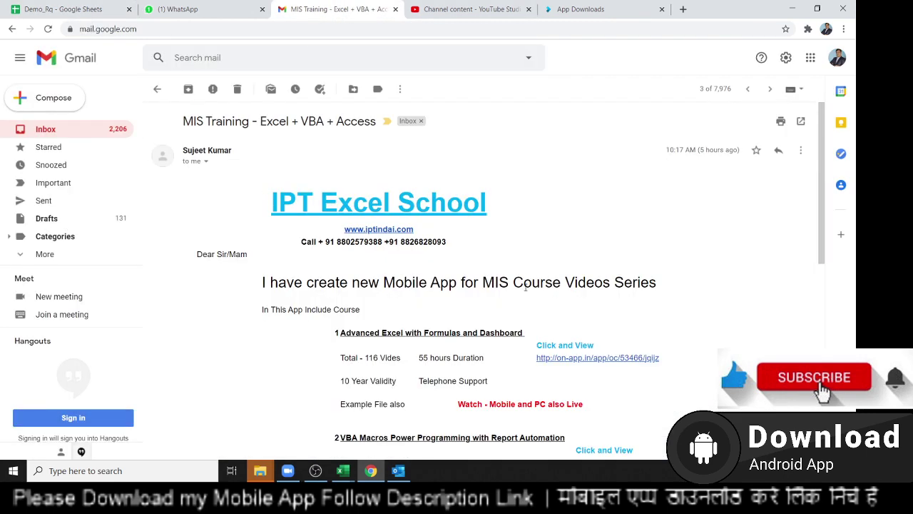
pyautogui.scroll(-1, 526, 286)
pyautogui.scroll(-3, 656, 360)
pyautogui.scroll(-3, 656, 361)
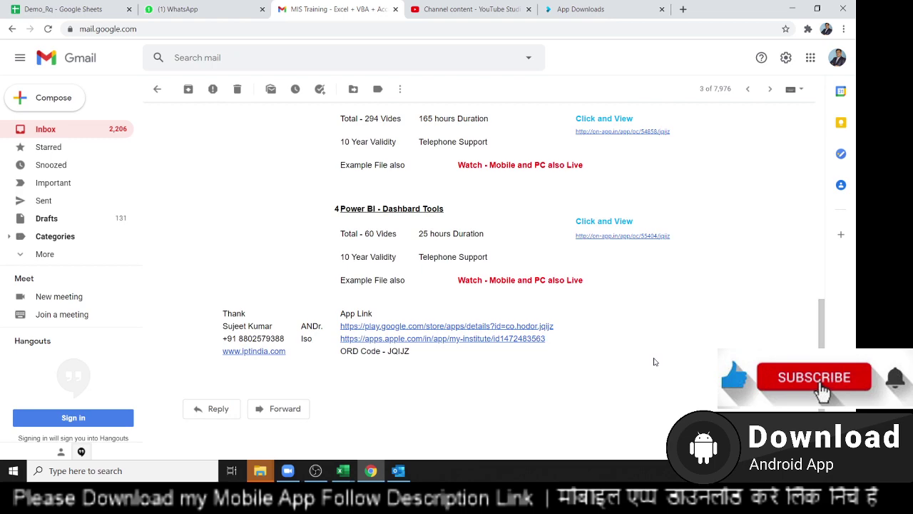
pyautogui.scroll(5, 655, 362)
pyautogui.scroll(3, 652, 361)
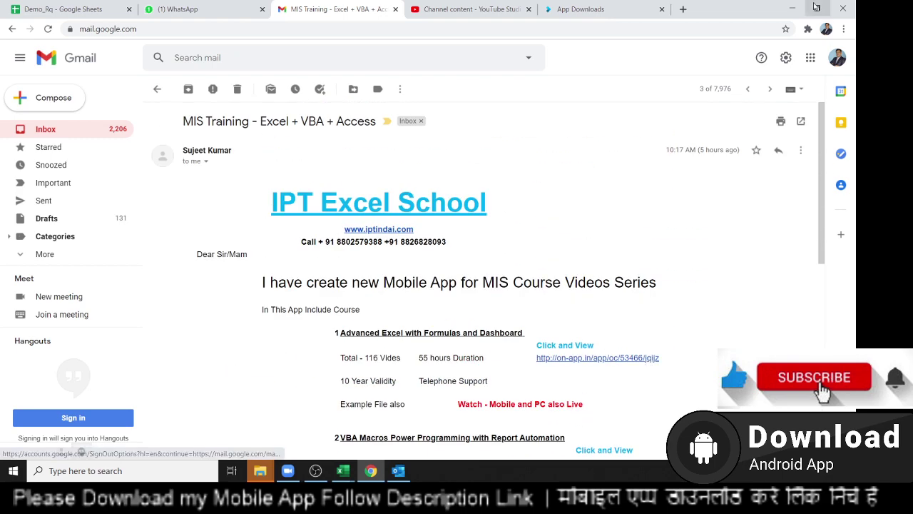
pyautogui.click(792, 8)
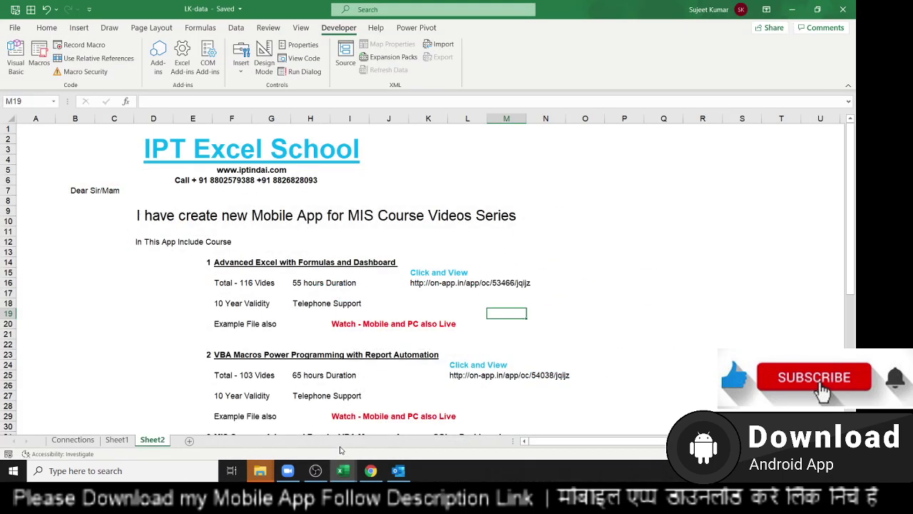
# Step: Change the send macro's loop from 222 To 225 to 226 To 230, then minimize the editor
pyautogui.moveTo(350, 472)
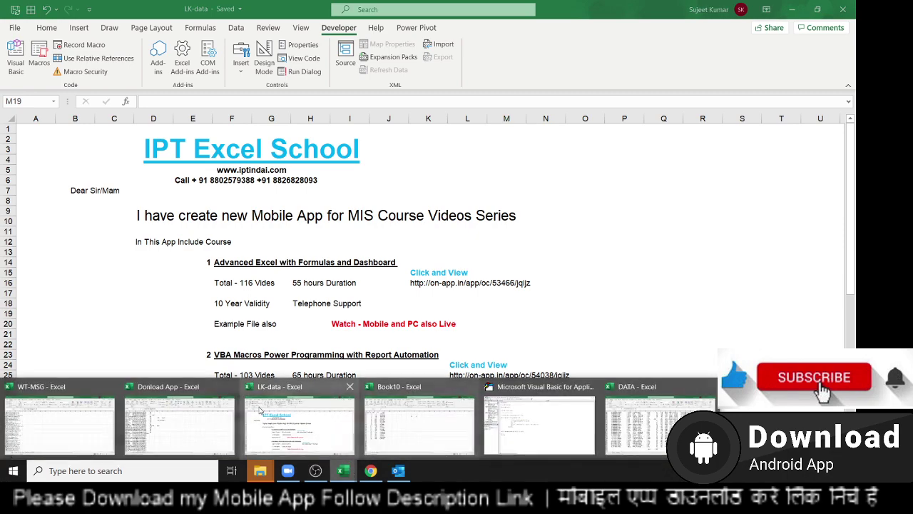
pyautogui.moveTo(370, 434)
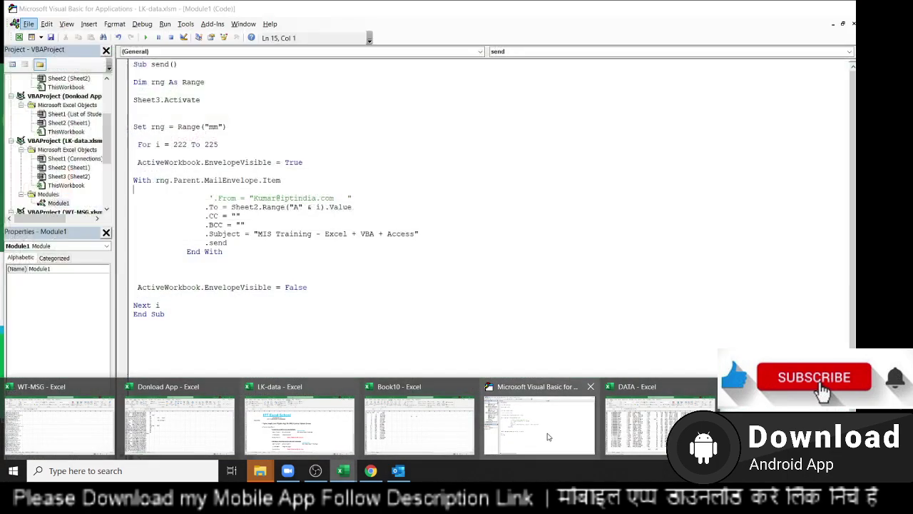
pyautogui.click(539, 426)
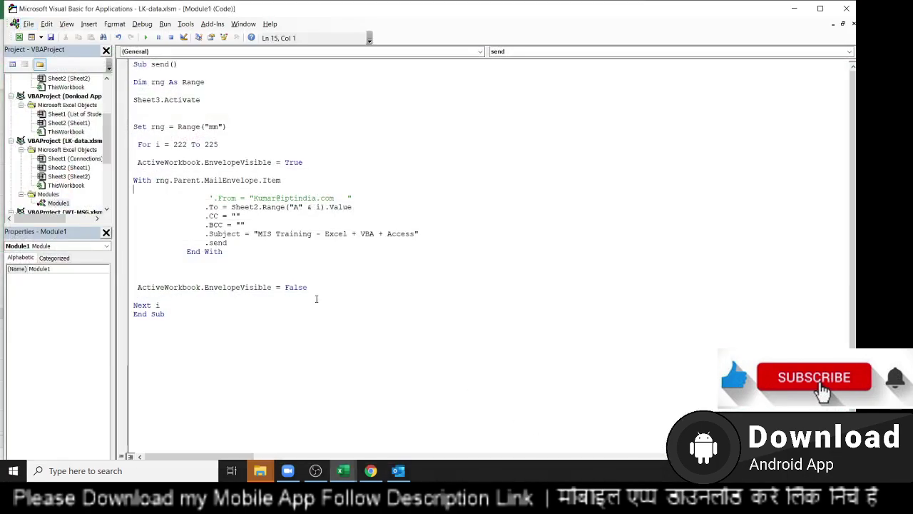
pyautogui.doubleClick(173, 145)
pyautogui.write('226')
pyautogui.doubleClick(210, 145)
pyautogui.write('230')
pyautogui.click(794, 9)
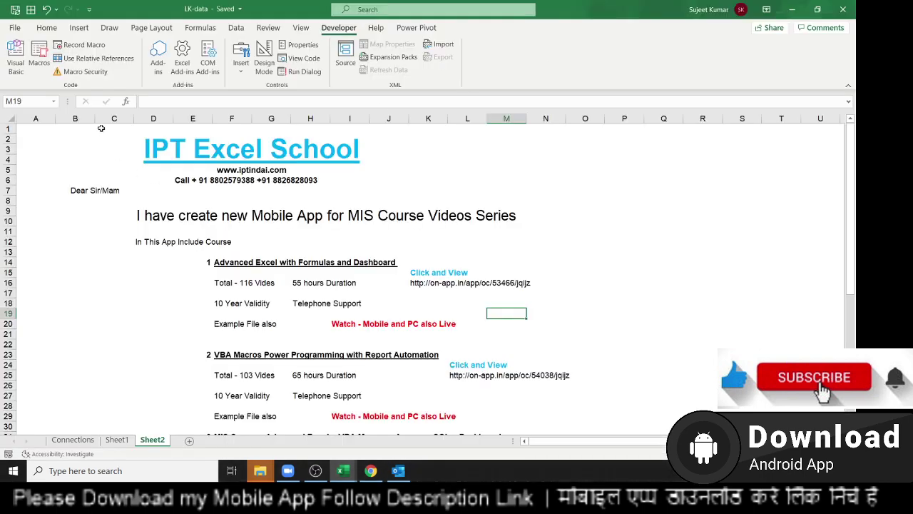
# Step: Run the send macro from the Macros list and check Outlook's Sent Items for the new emails
pyautogui.click(40, 64)
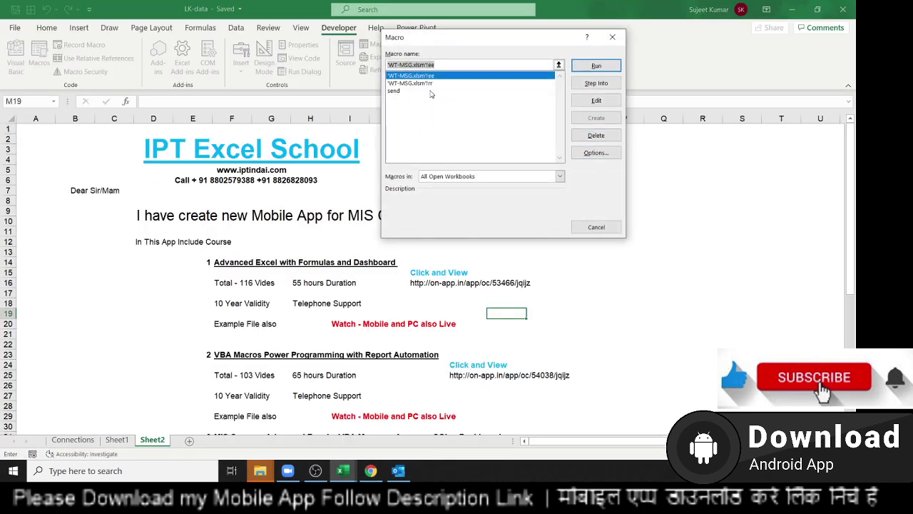
pyautogui.click(418, 92)
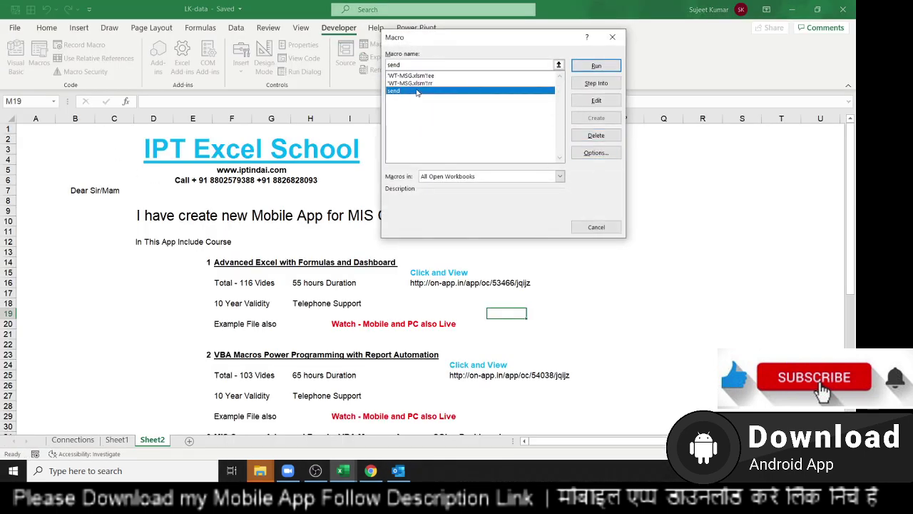
pyautogui.click(608, 66)
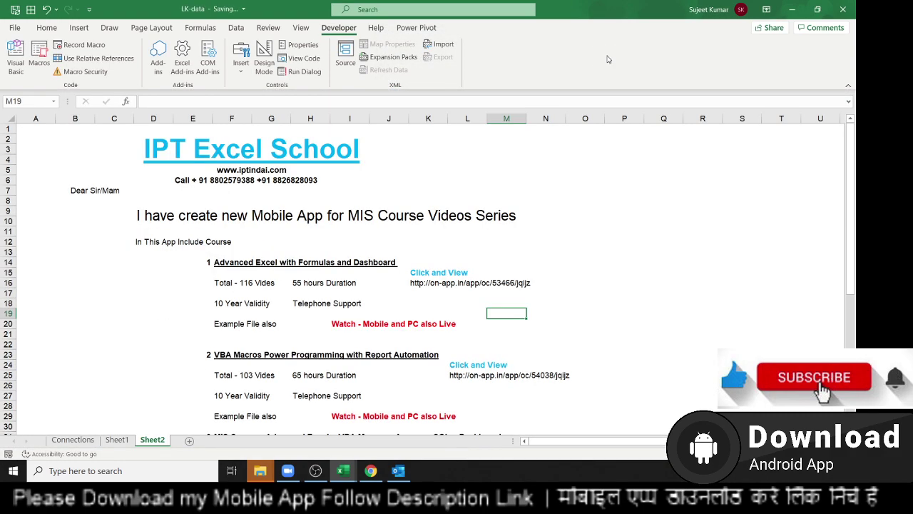
pyautogui.click(399, 471)
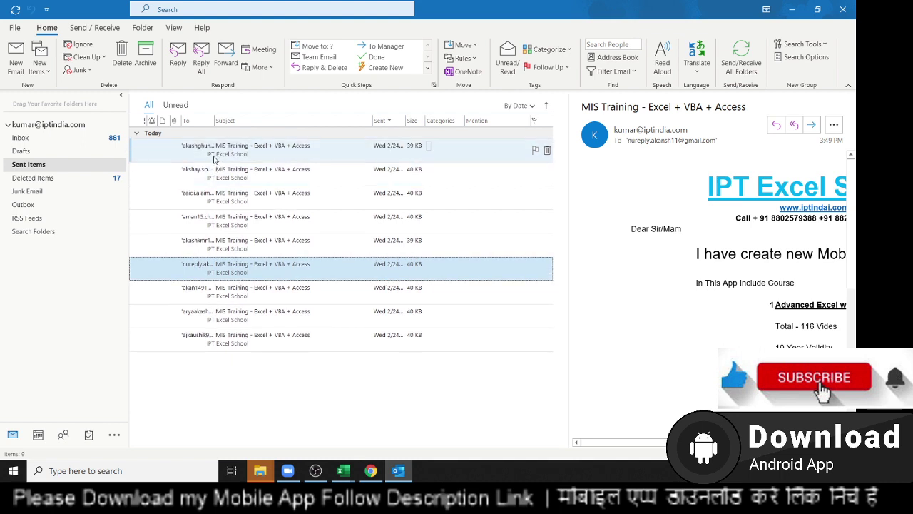
# Step: Preview the newest sent MIS Training message, then return to the Excel LK-data workbook
pyautogui.click(214, 158)
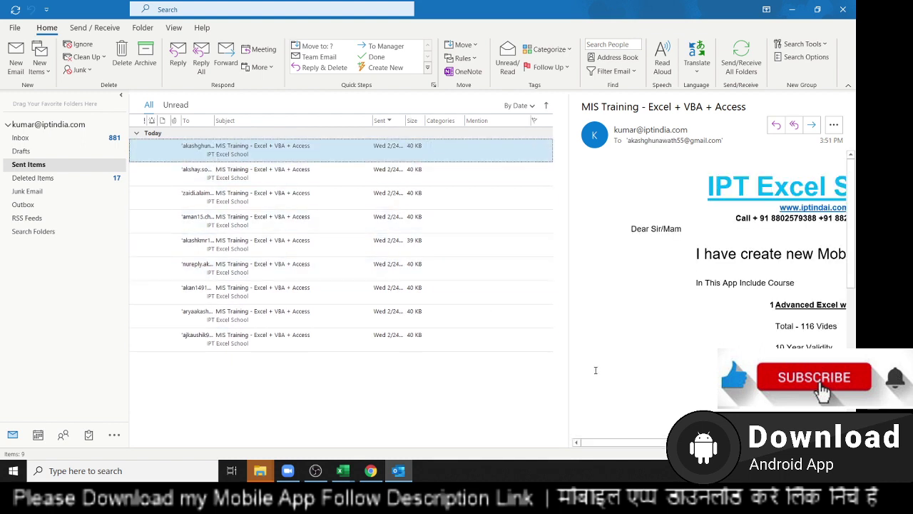
pyautogui.click(343, 470)
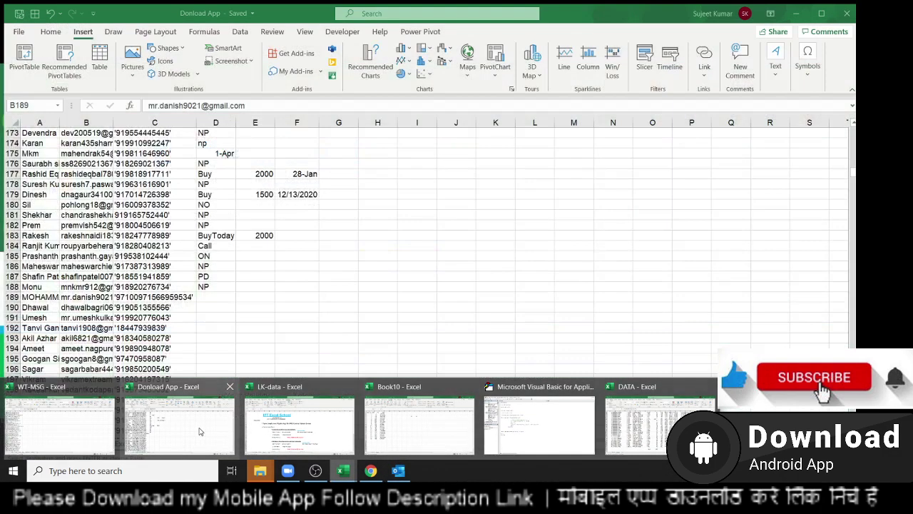
pyautogui.click(181, 438)
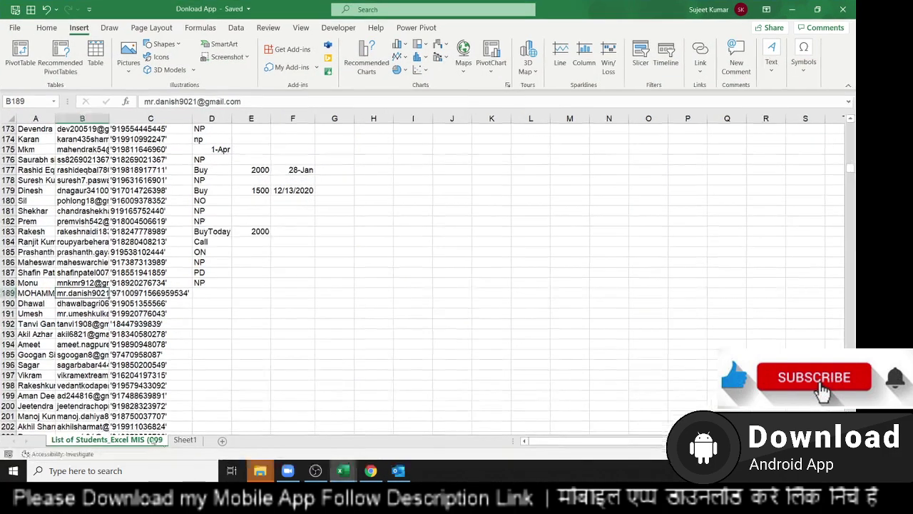
pyautogui.click(350, 471)
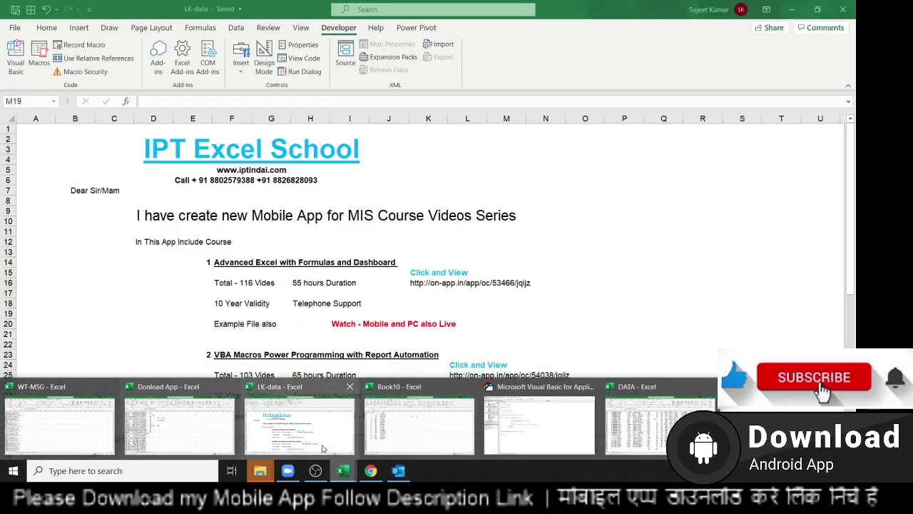
pyautogui.click(314, 435)
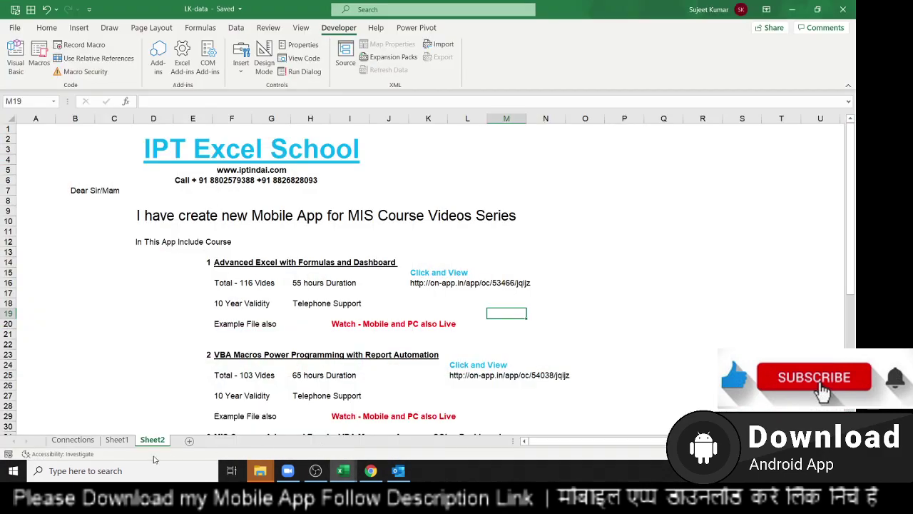
pyautogui.click(117, 439)
pyautogui.scroll(-2, 22, 282)
pyautogui.scroll(-10, 24, 293)
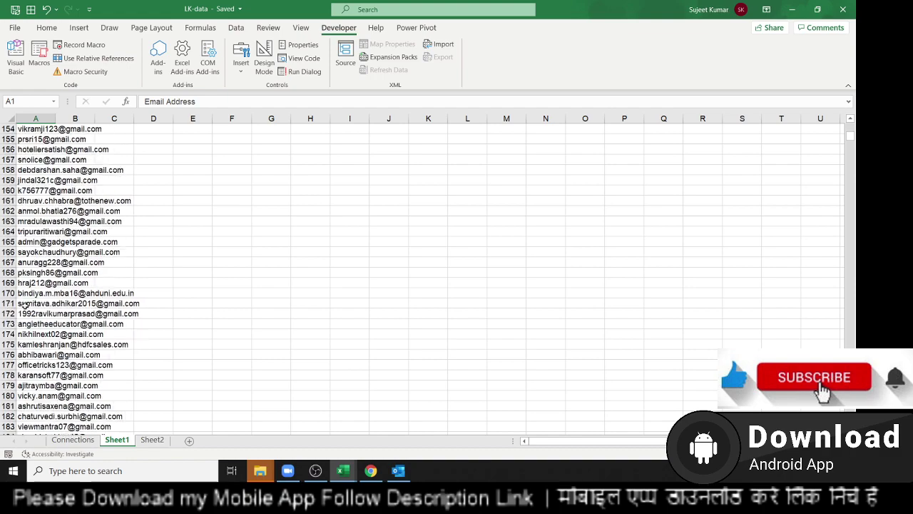
pyautogui.scroll(-12, 25, 308)
pyautogui.scroll(6, 25, 309)
pyautogui.scroll(6, 25, 308)
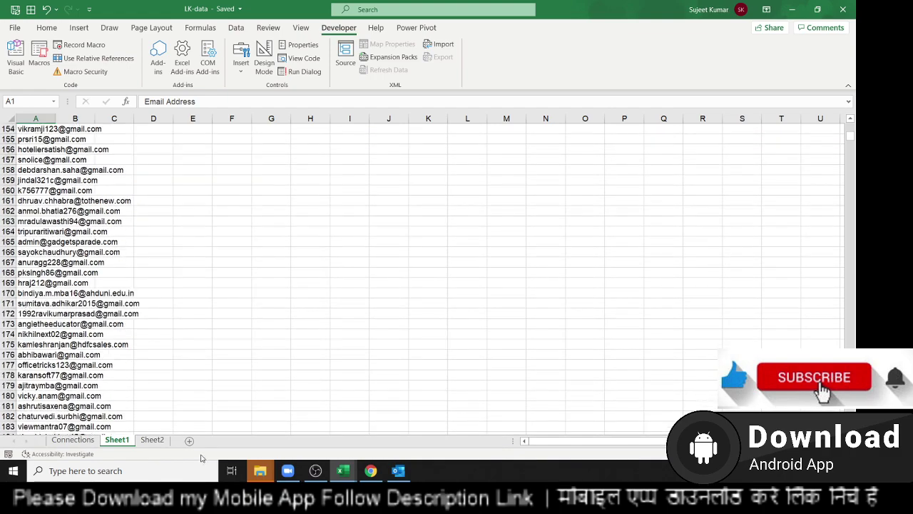
pyautogui.click(152, 440)
pyautogui.moveTo(78, 145)
pyautogui.mouseDown()
pyautogui.moveTo(557, 479)
pyautogui.moveTo(577, 228)
pyautogui.moveTo(492, 157)
pyautogui.mouseUp()
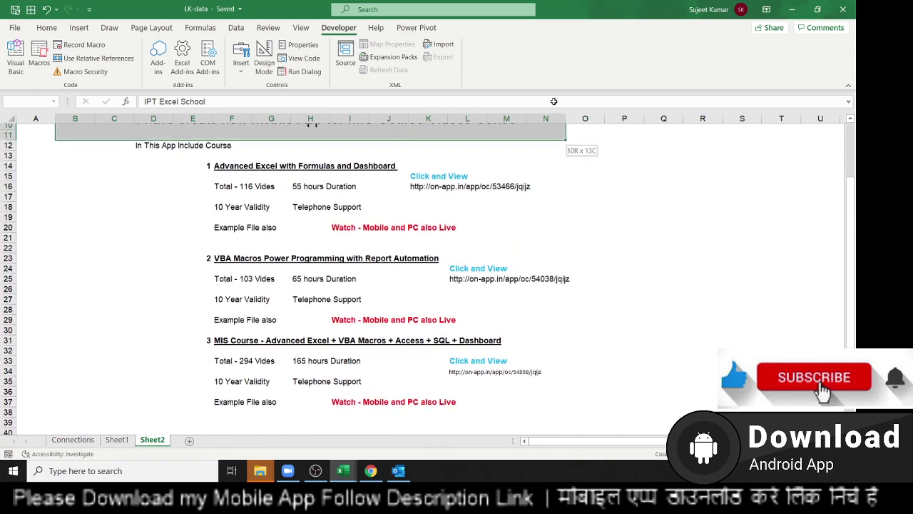
pyautogui.click(119, 261)
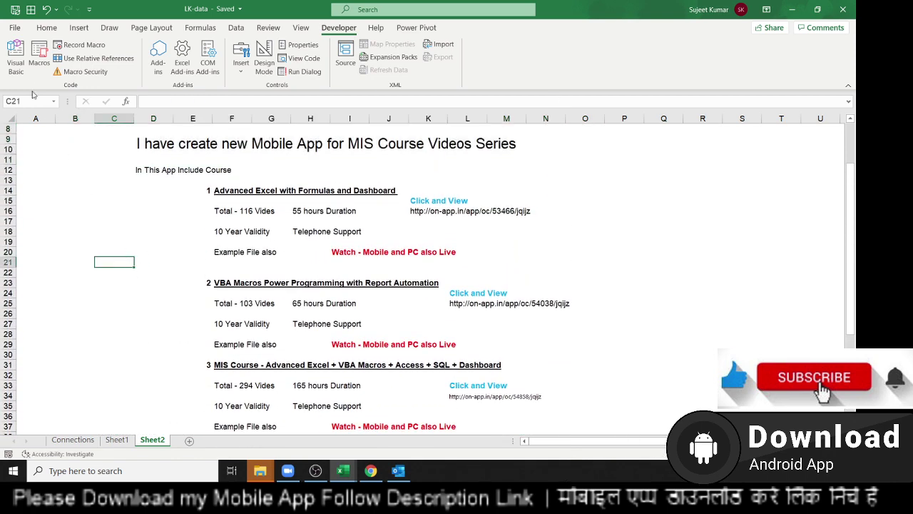
pyautogui.click(20, 71)
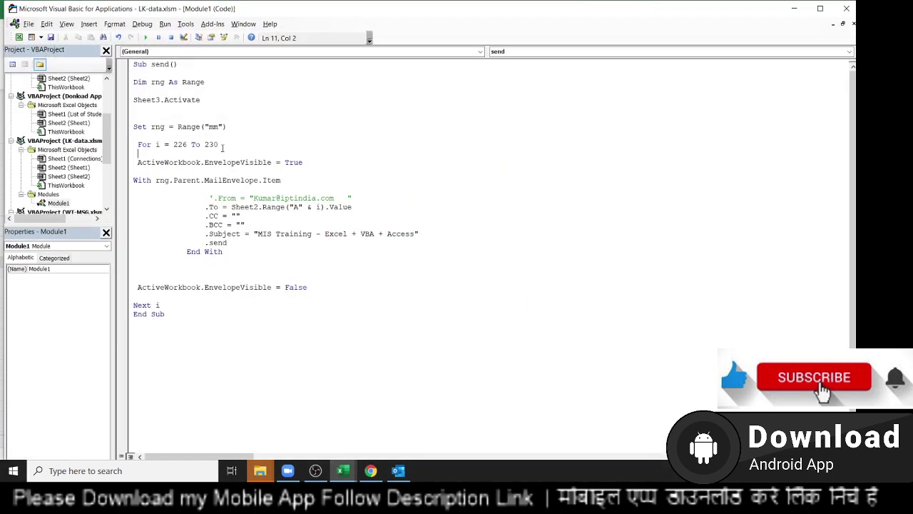
pyautogui.doubleClick(157, 66)
pyautogui.moveTo(134, 82); pyautogui.dragTo(230, 79)
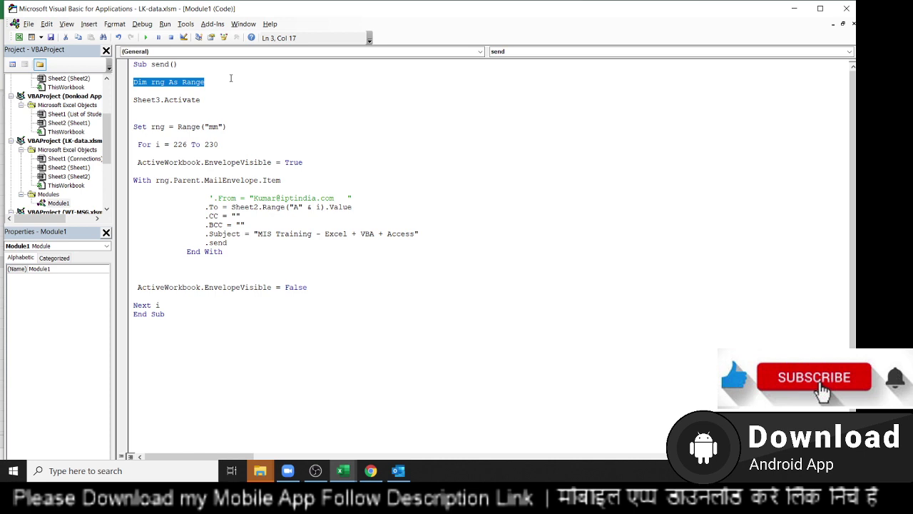
pyautogui.doubleClick(158, 82)
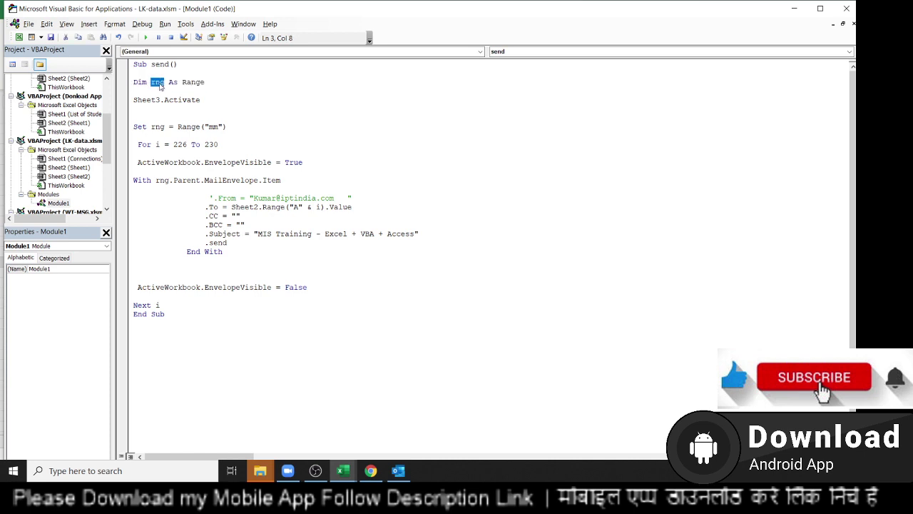
pyautogui.doubleClick(193, 82)
pyautogui.moveTo(204, 100); pyautogui.dragTo(102, 100)
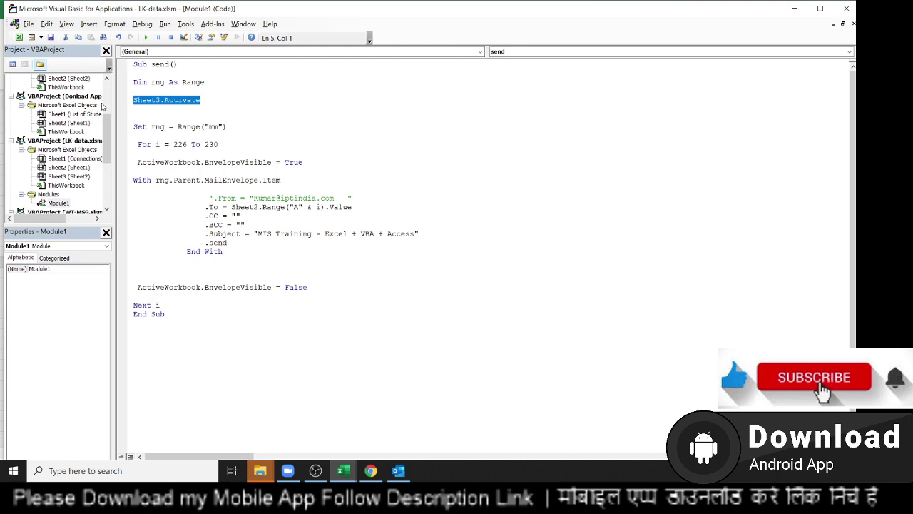
pyautogui.hotkey('alt', 'F11')
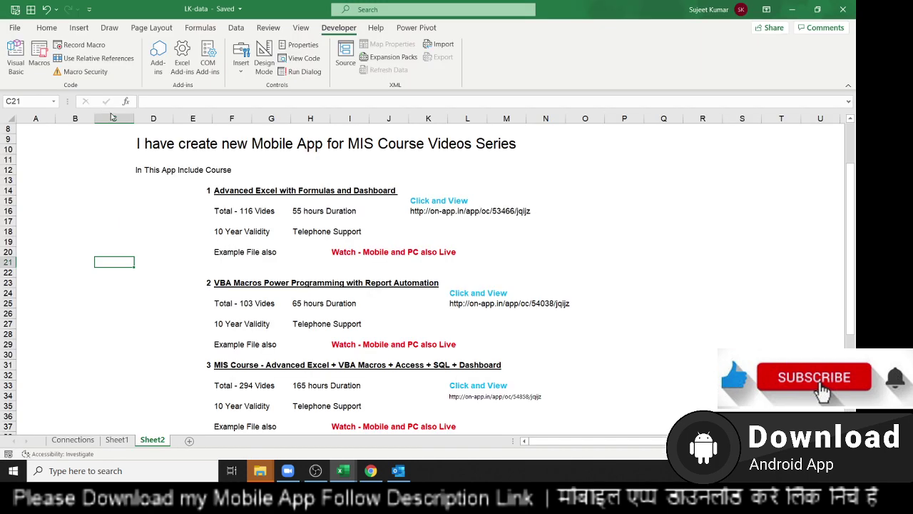
pyautogui.scroll(3, 114, 129)
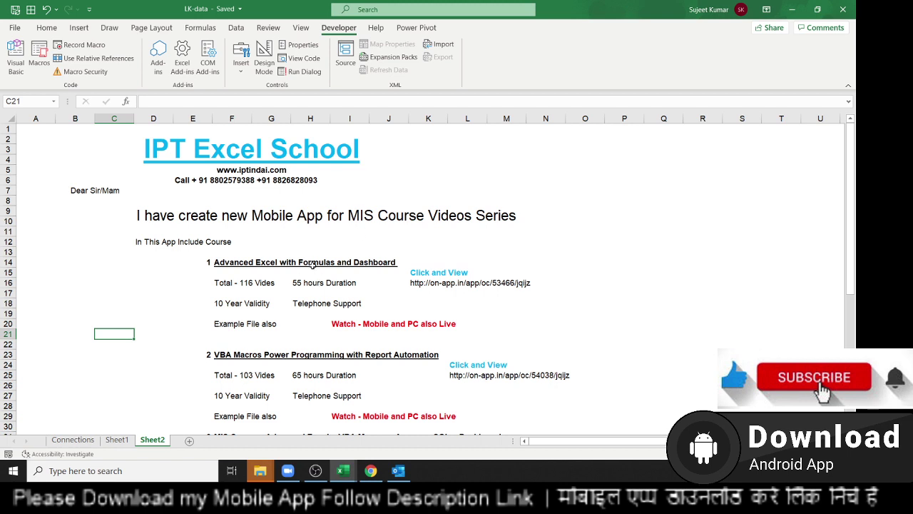
pyautogui.hotkey('alt', 'F11')
pyautogui.click(221, 103)
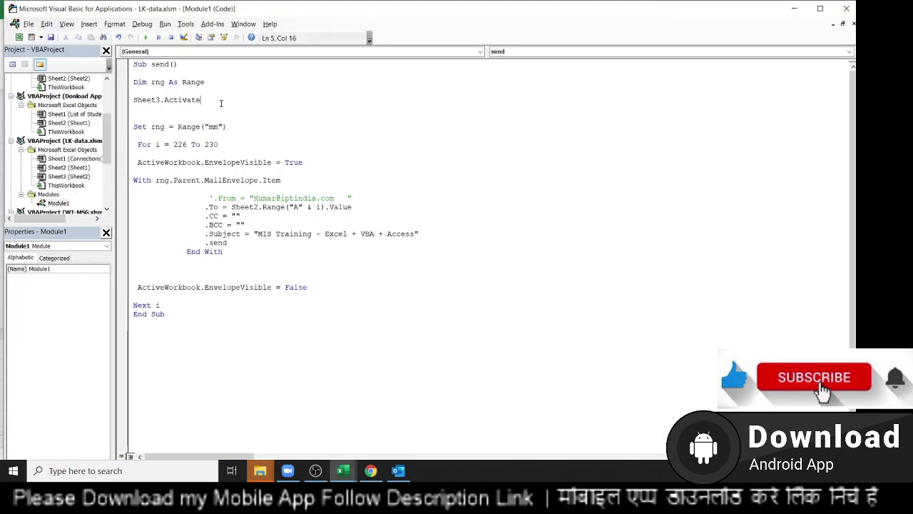
pyautogui.moveTo(204, 104); pyautogui.dragTo(129, 102)
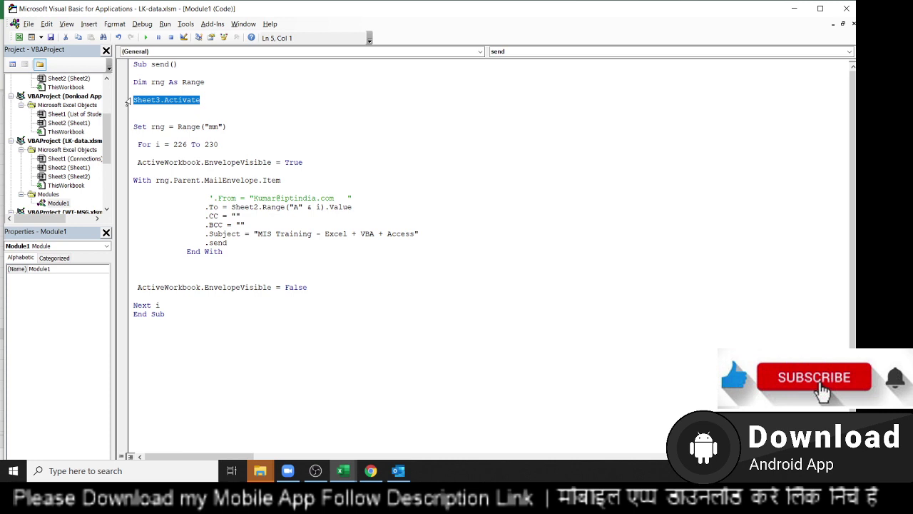
pyautogui.click(188, 132)
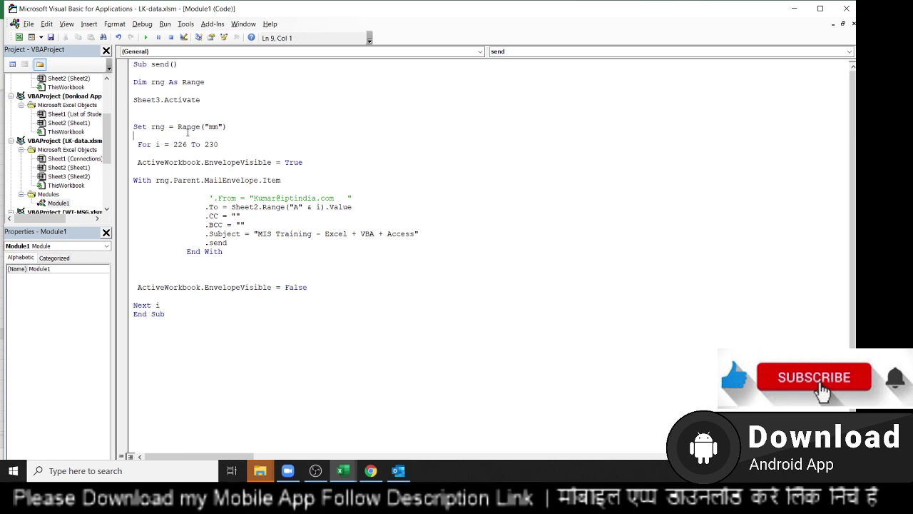
pyautogui.hotkey('alt', 'F11')
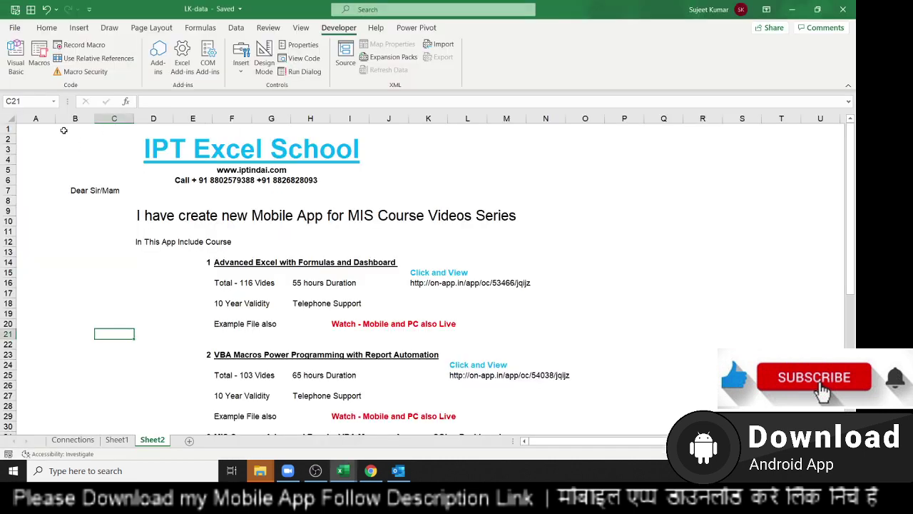
# Step: Name the Sheet2 message block starting at B1 as MM
pyautogui.click(66, 131)
pyautogui.click(23, 101)
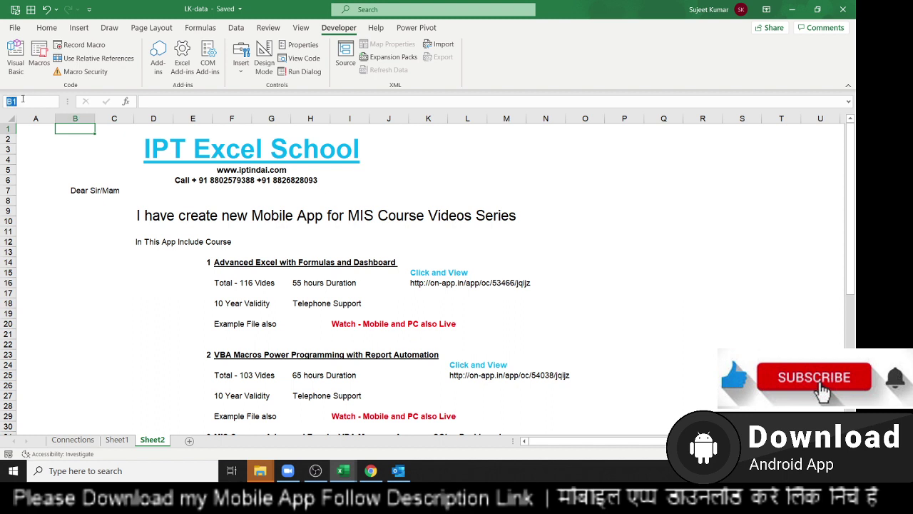
pyautogui.write('MM')
pyautogui.press('Escape')
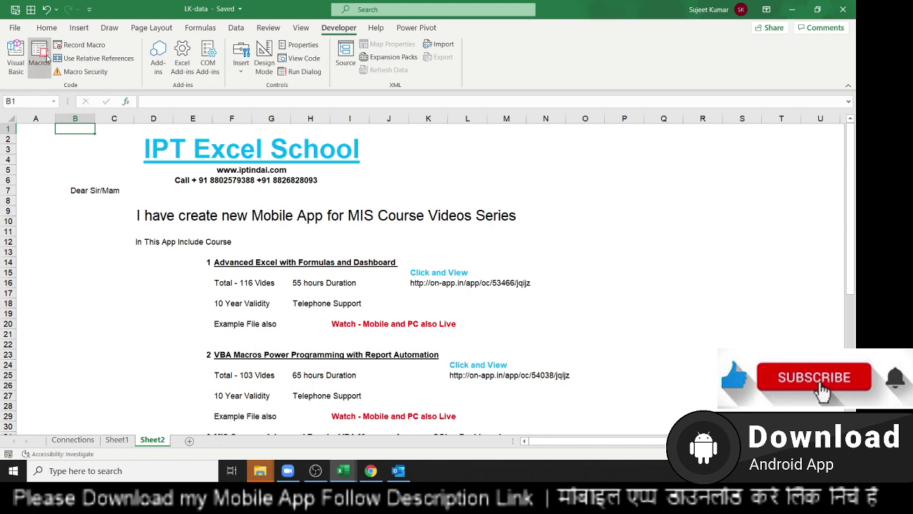
pyautogui.scroll(-5, 357, 316)
pyautogui.scroll(-6, 358, 316)
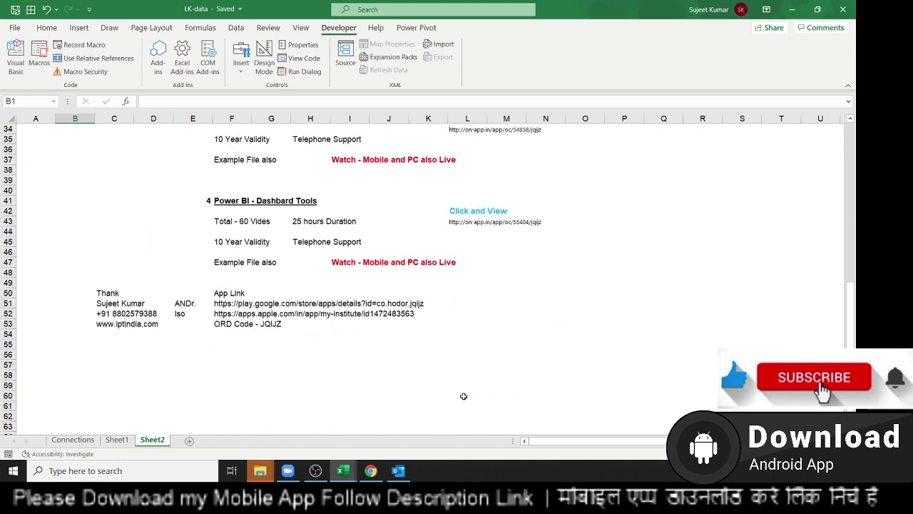
pyautogui.keyDown('shift'); pyautogui.click(511, 329); pyautogui.keyUp('shift')
pyautogui.scroll(4, 518, 333)
pyautogui.scroll(6, 519, 333)
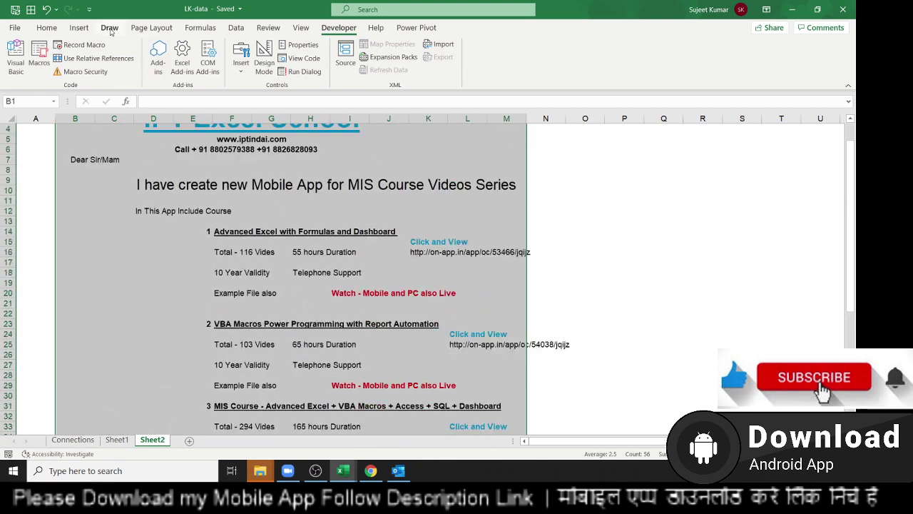
# Step: Confirm in Name Manager that MM refers to Sheet2!$B$1:$O$55, then return to the macro code
pyautogui.click(200, 28)
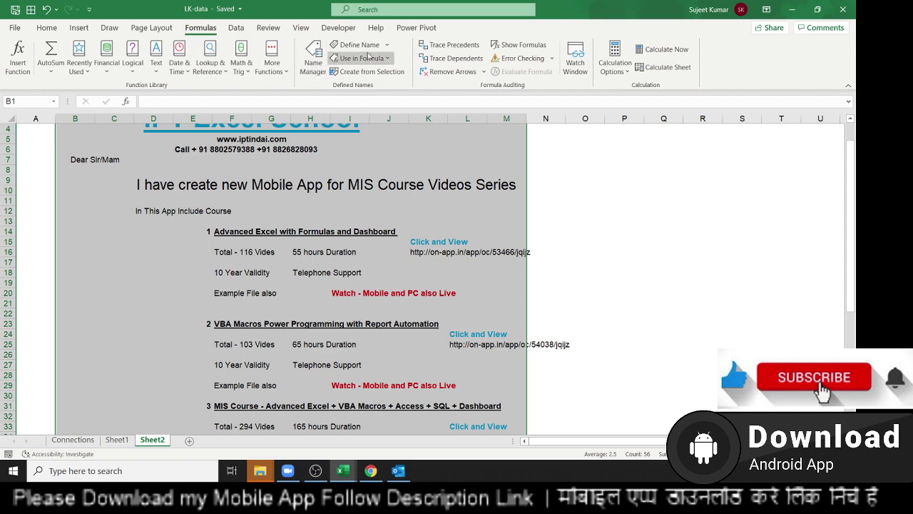
pyautogui.click(314, 64)
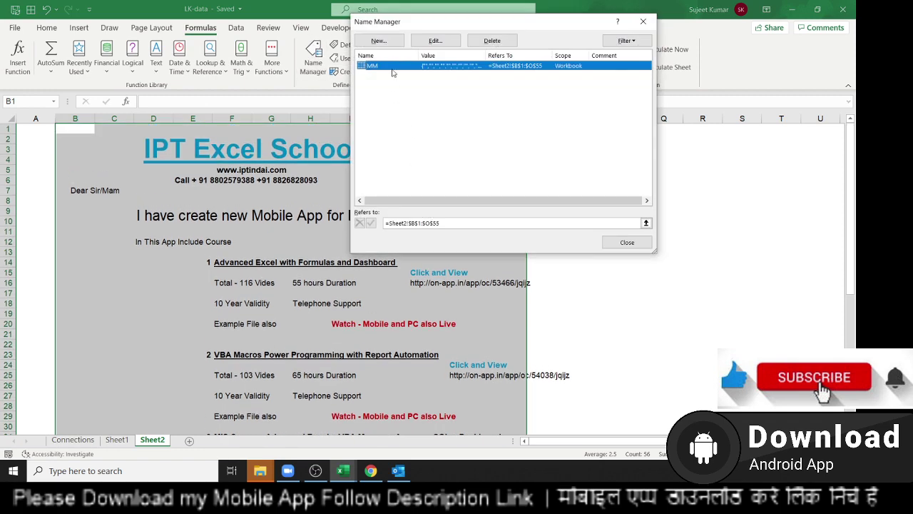
pyautogui.click(457, 222)
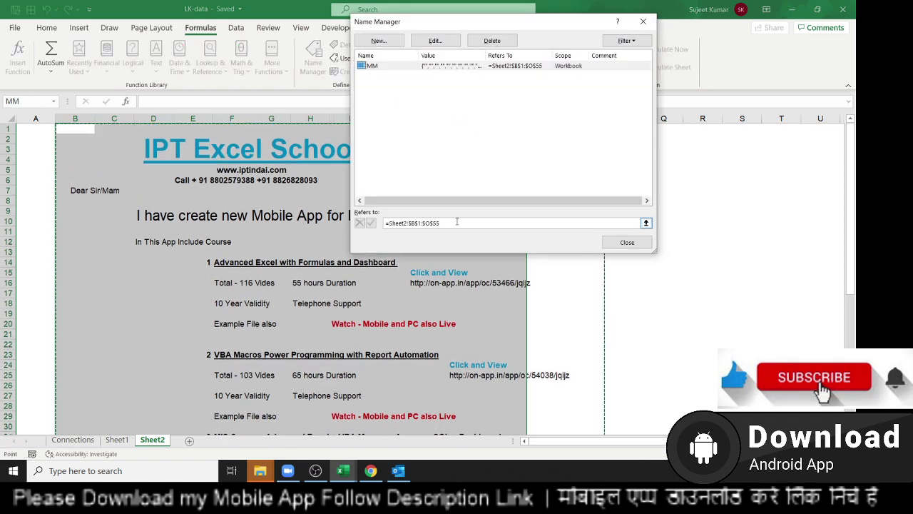
pyautogui.press('Escape')
pyautogui.press('Escape')
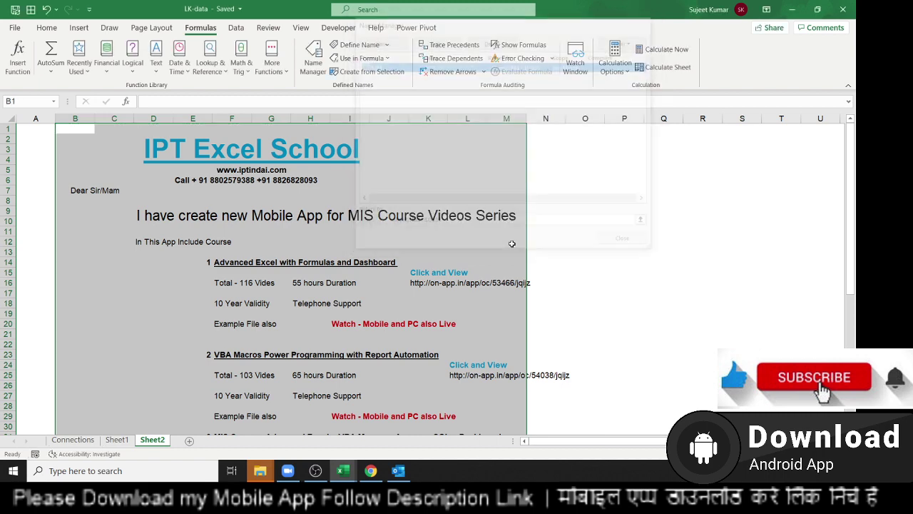
pyautogui.hotkey('alt', 'F11')
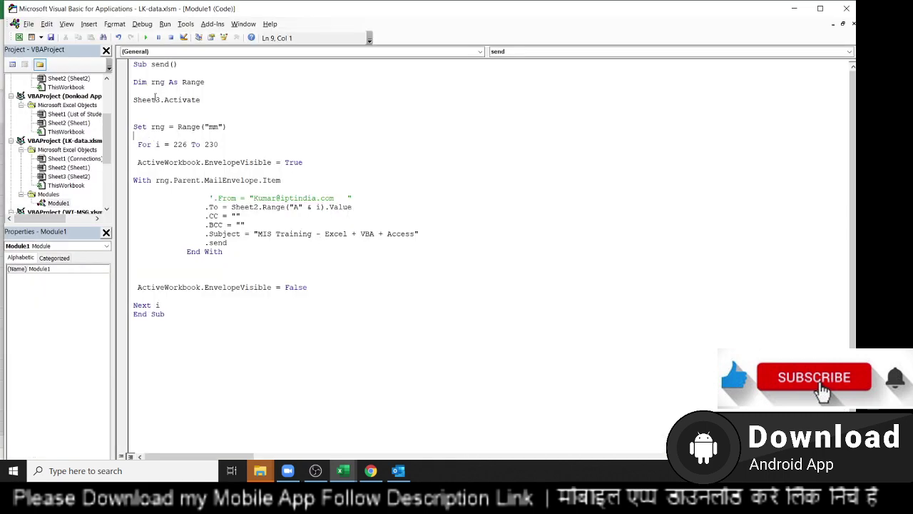
# Step: Review rng, Range("mm") and the 226 To 230 loop, then set a breakpoint on EnvelopeVisible = True
pyautogui.doubleClick(158, 83)
pyautogui.click(174, 132)
pyautogui.moveTo(178, 127); pyautogui.dragTo(227, 127)
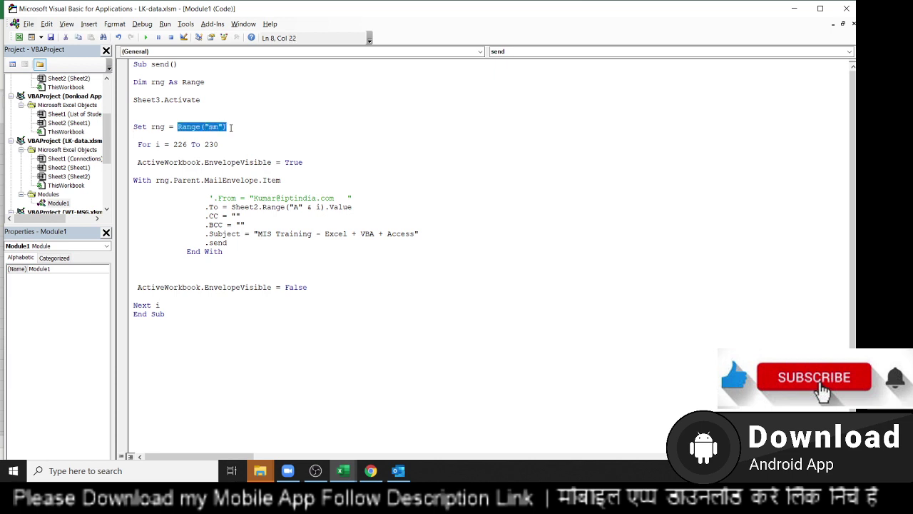
pyautogui.click(224, 152)
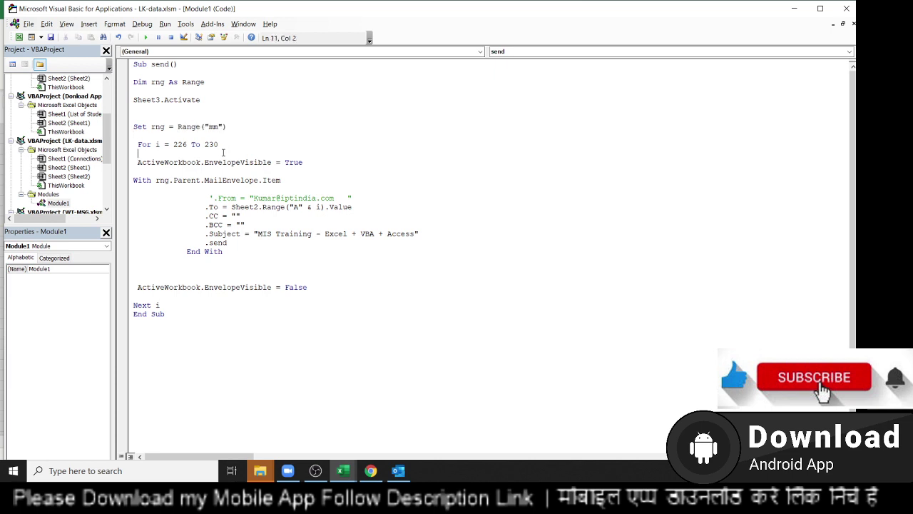
pyautogui.doubleClick(142, 145)
pyautogui.moveTo(173, 144); pyautogui.dragTo(217, 145)
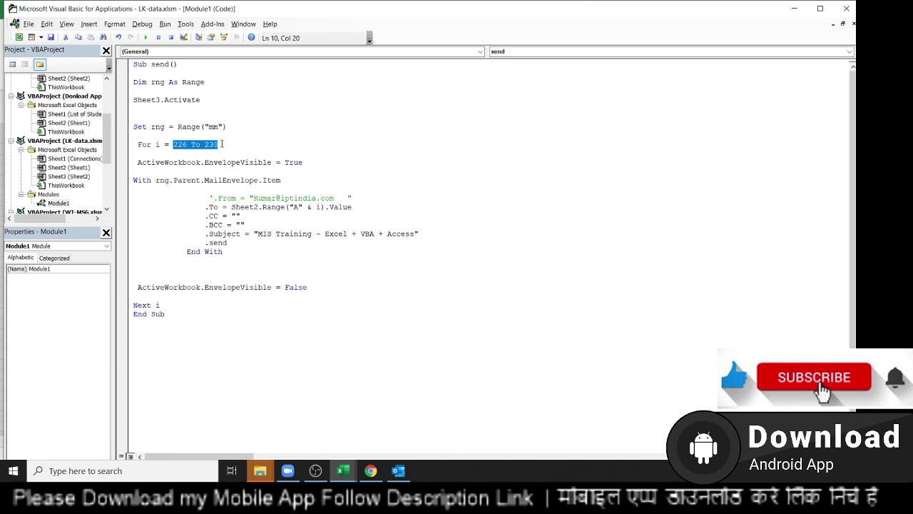
pyautogui.click(122, 163)
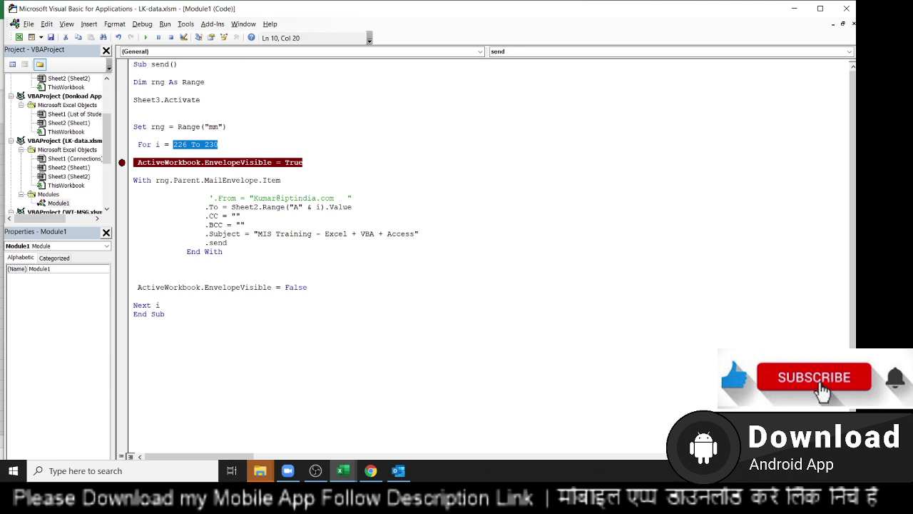
# Step: Clear the breakpoint on the EnvelopeVisible = True line
pyautogui.hotkey('alt', 'F11')
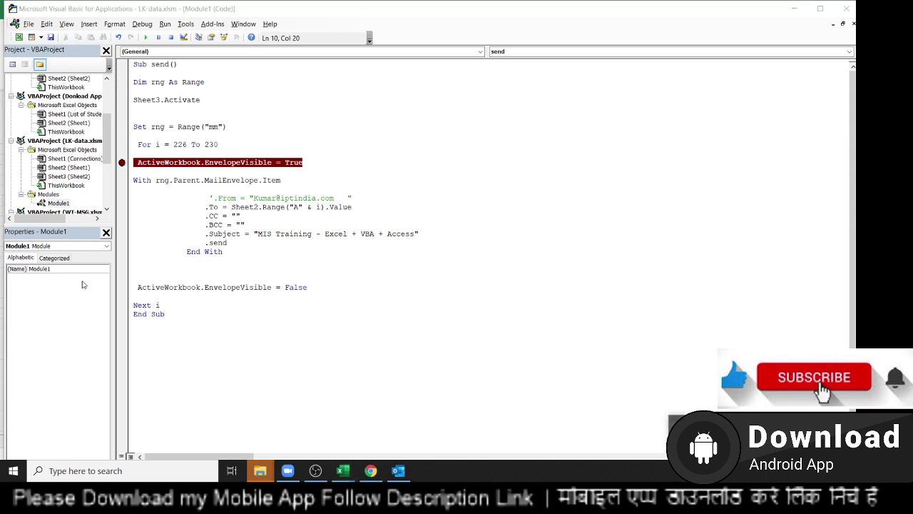
pyautogui.click(142, 186)
pyautogui.click(122, 163)
pyautogui.click(156, 208)
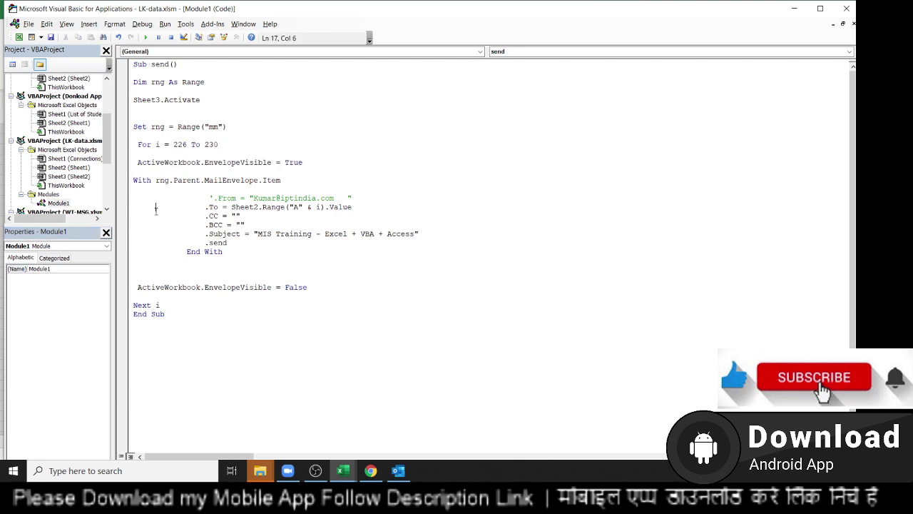
pyautogui.click(137, 181)
# Step: Examine the rng.Parent.MailEnvelope.Item expression, then delete the commented-out .From line
pyautogui.doubleClick(156, 127)
pyautogui.doubleClick(162, 181)
pyautogui.click(187, 181)
pyautogui.doubleClick(187, 181)
pyautogui.click(217, 181)
pyautogui.doubleClick(220, 180)
pyautogui.click(265, 181)
pyautogui.doubleClick(274, 181)
pyautogui.moveTo(283, 181); pyautogui.dragTo(128, 184)
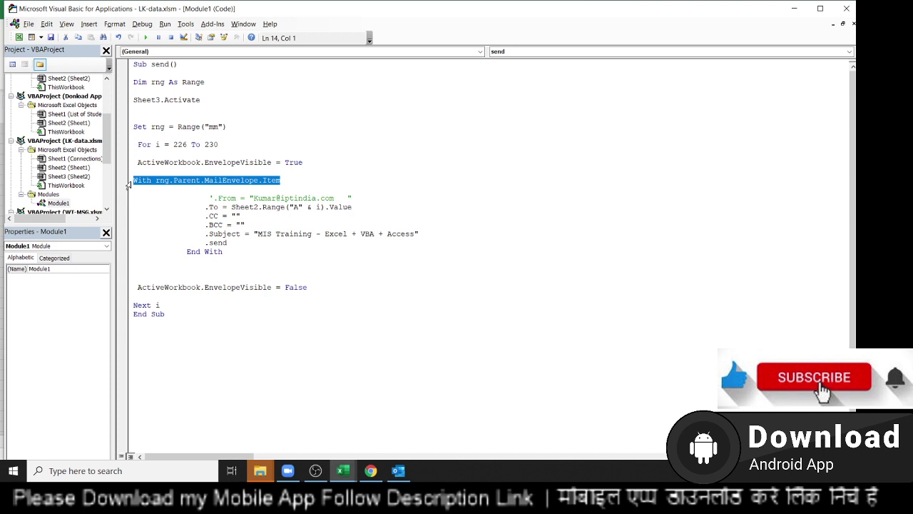
pyautogui.moveTo(209, 198); pyautogui.dragTo(354, 200)
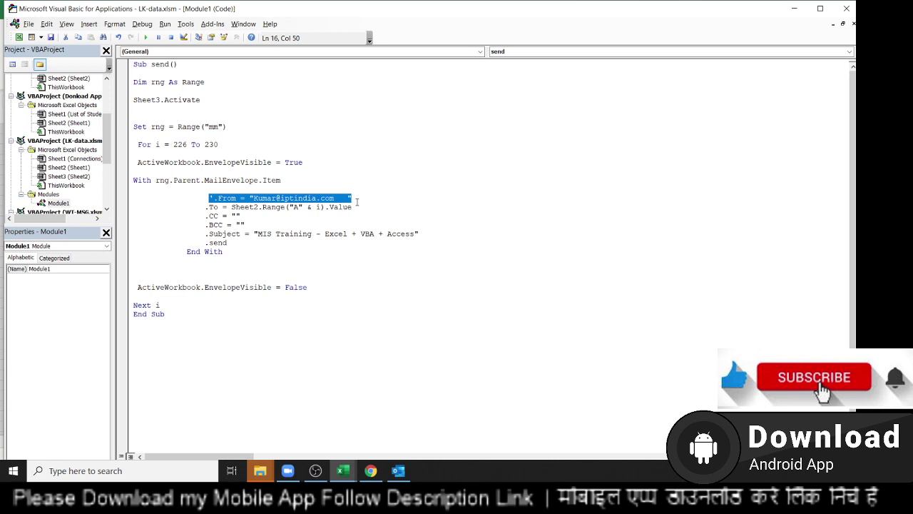
pyautogui.press('Delete')
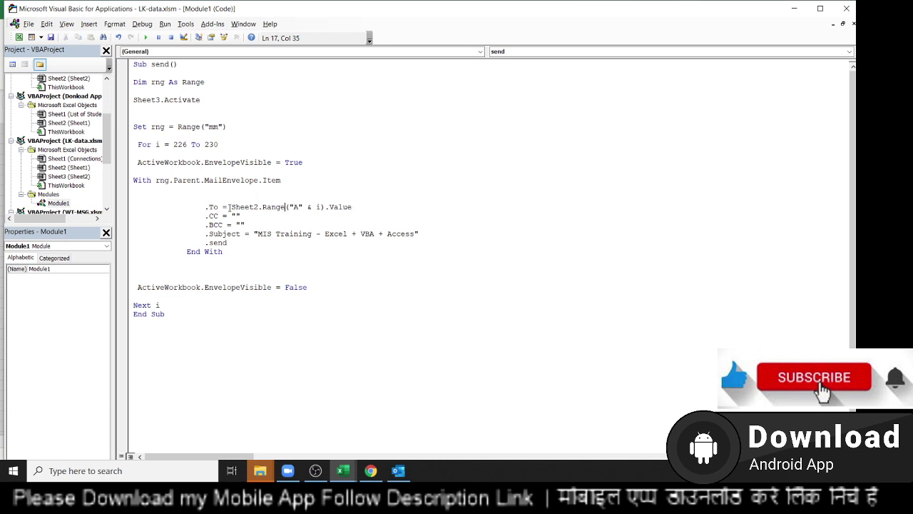
# Step: Review how the recipient comes from Sheet2.Range("A" & i).Value using loop variable i
pyautogui.moveTo(235, 207); pyautogui.dragTo(354, 208)
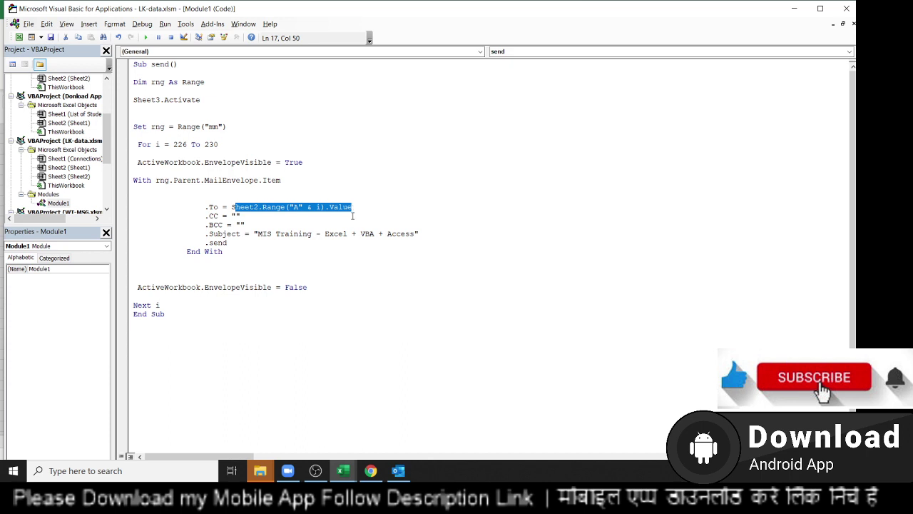
pyautogui.click(314, 207)
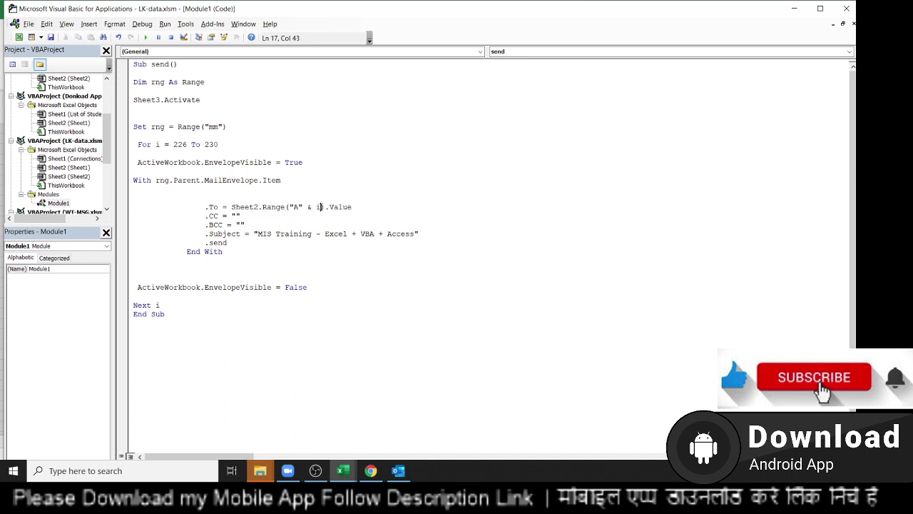
pyautogui.doubleClick(319, 207)
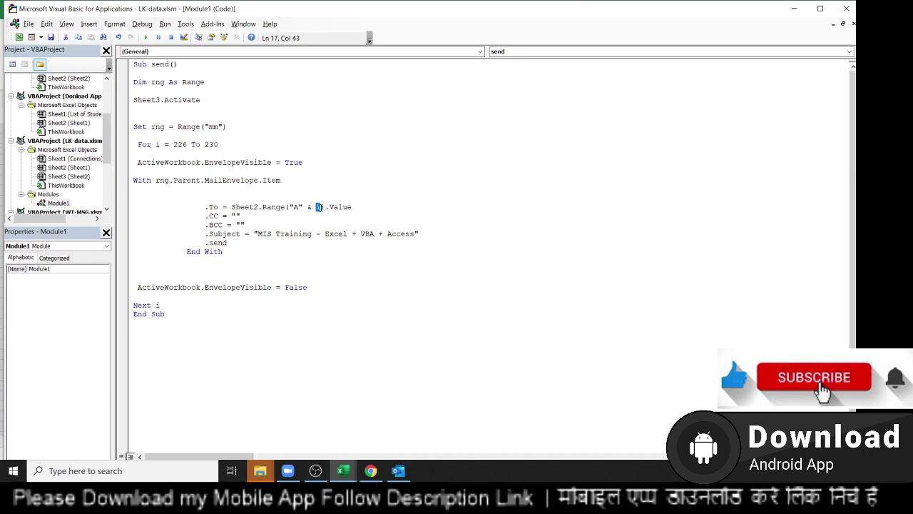
pyautogui.click(160, 146)
pyautogui.moveTo(288, 206); pyautogui.dragTo(321, 207)
# Step: Review the empty .CC and .BCC lines, the .send command, and the EnvelopeVisible True/False lines
pyautogui.moveTo(240, 216); pyautogui.dragTo(186, 215)
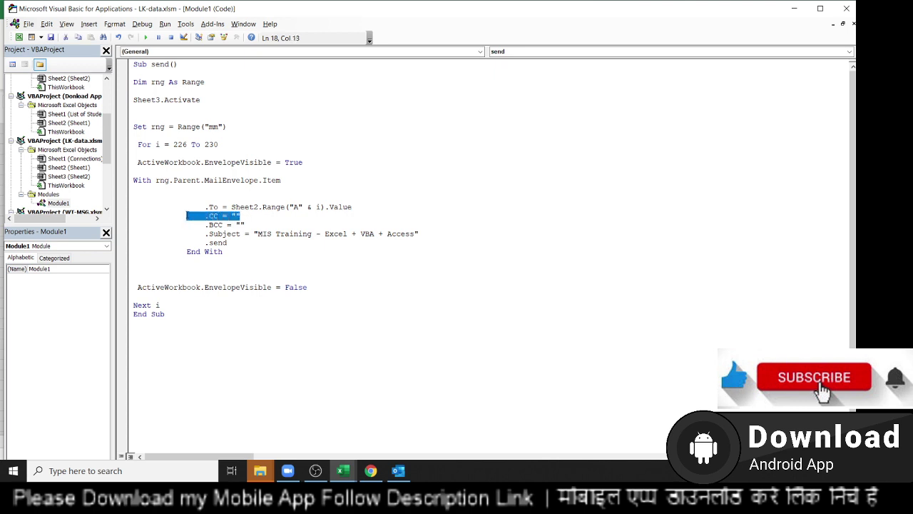
pyautogui.moveTo(244, 225)
pyautogui.mouseDown()
pyautogui.moveTo(191, 225)
pyautogui.moveTo(420, 234)
pyautogui.mouseUp()
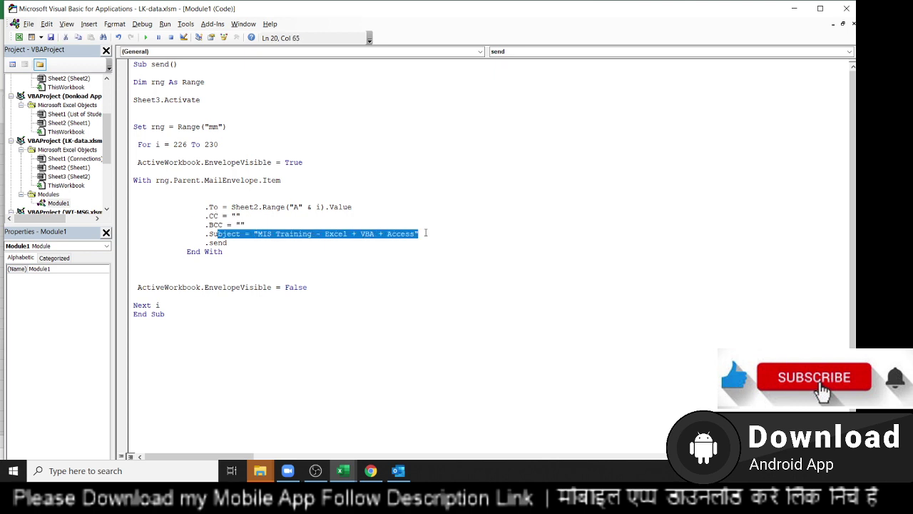
pyautogui.click(368, 266)
pyautogui.moveTo(227, 242); pyautogui.dragTo(209, 242)
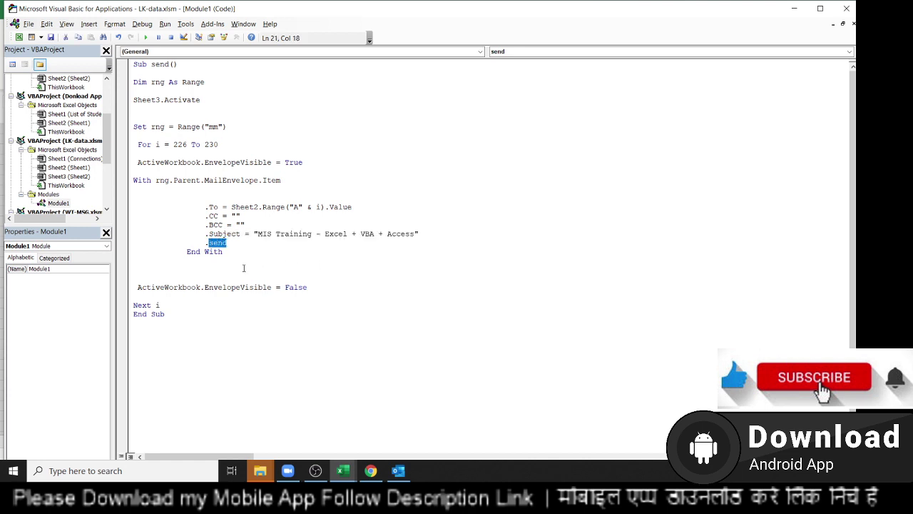
pyautogui.click(255, 266)
pyautogui.moveTo(235, 258); pyautogui.dragTo(131, 183)
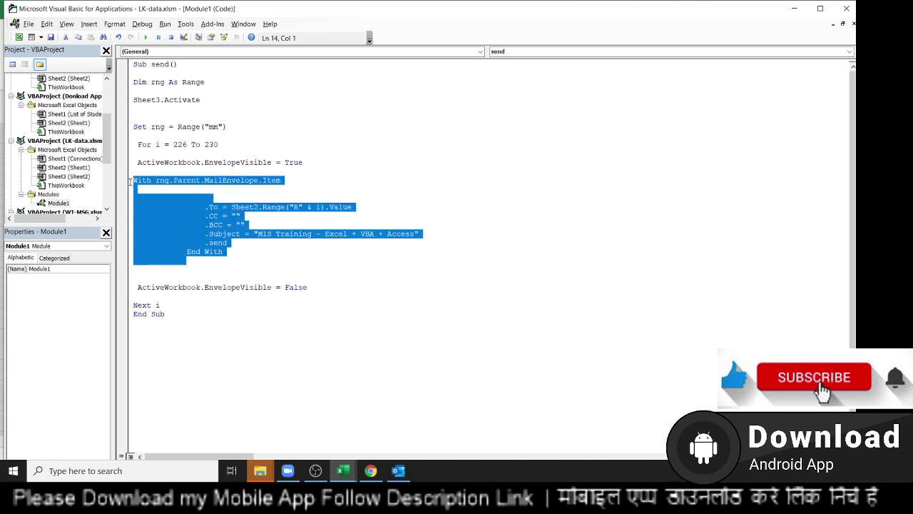
pyautogui.moveTo(138, 155); pyautogui.dragTo(305, 162)
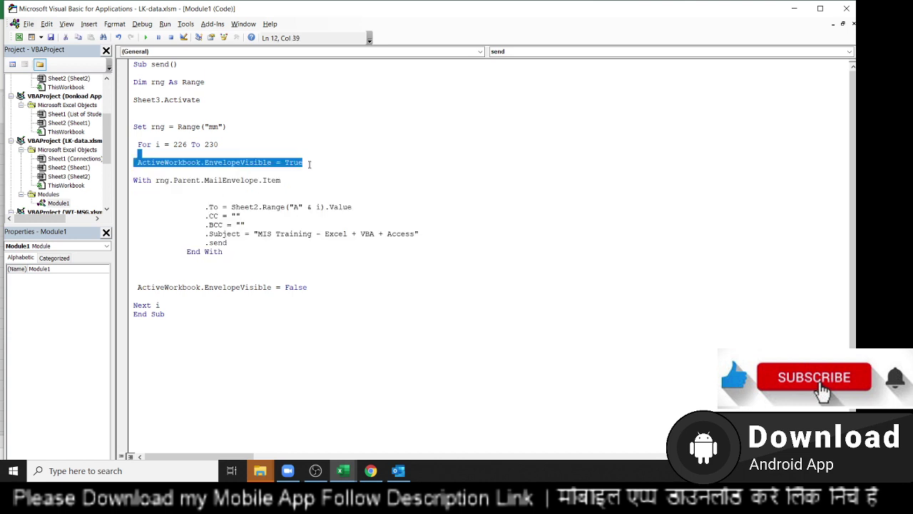
pyautogui.moveTo(312, 288); pyautogui.dragTo(134, 279)
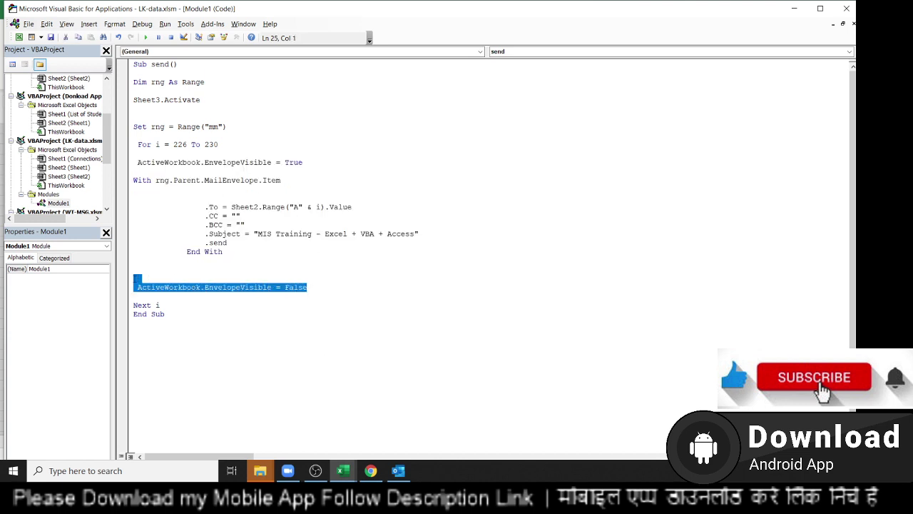
pyautogui.click(210, 307)
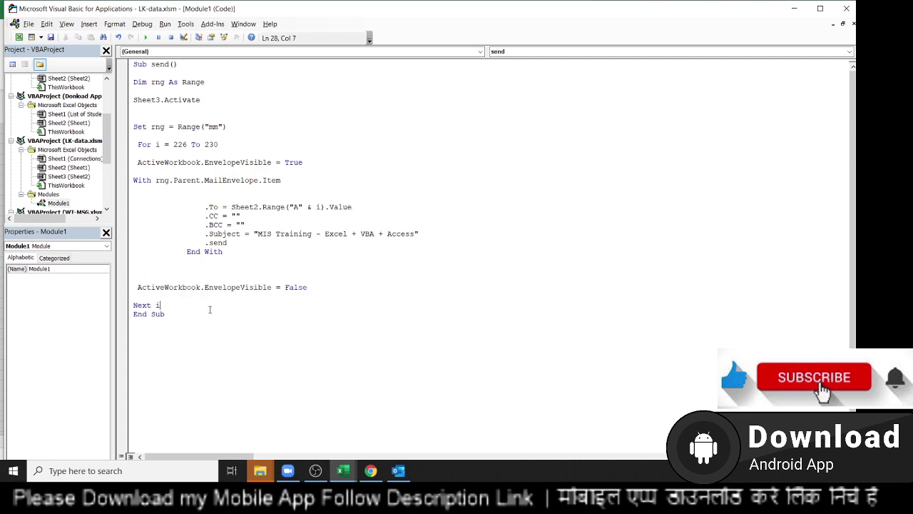
pyautogui.hotkey('alt', 'F11')
# Step: Comment out the .send line and change the loop to run 226 To 226
pyautogui.hotkey('alt', 'F11')
pyautogui.click(205, 242)
pyautogui.write("'")
pyautogui.click(274, 269)
pyautogui.doubleClick(210, 145)
pyautogui.write('22')
pyautogui.write('6')
pyautogui.hotkey('alt', 'F11')
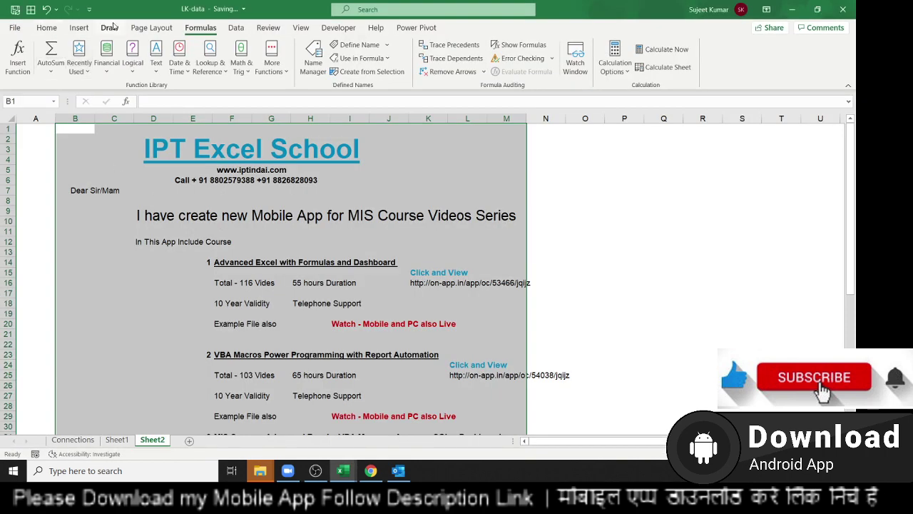
# Step: Run the send macro from the Developer tab's Macros list
pyautogui.click(47, 29)
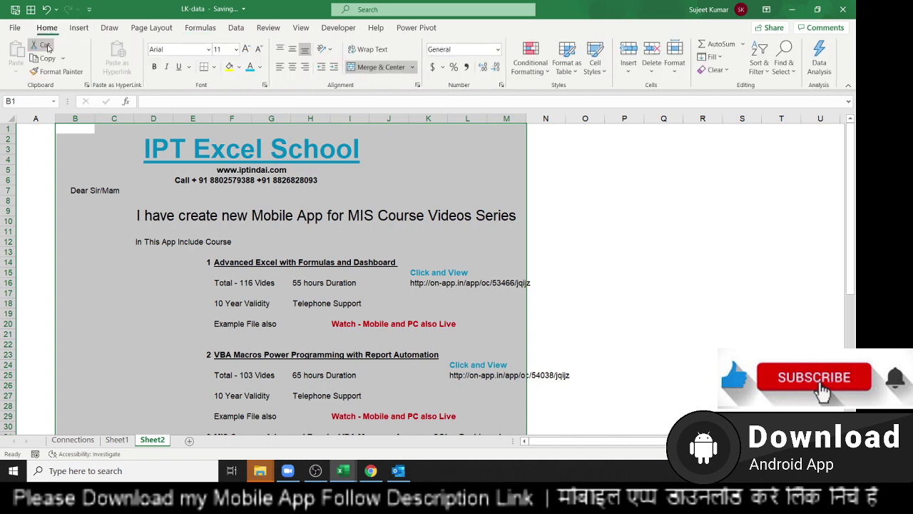
pyautogui.click(338, 27)
pyautogui.click(39, 62)
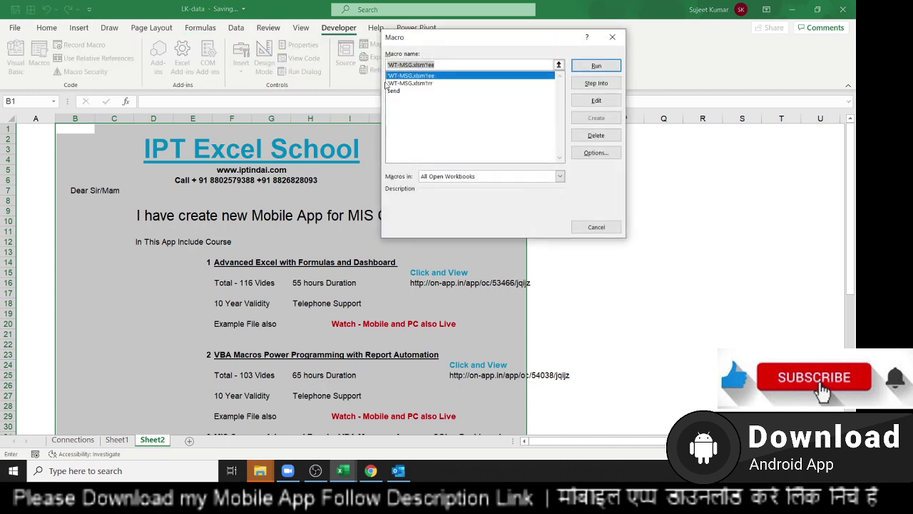
pyautogui.click(396, 90)
pyautogui.click(596, 66)
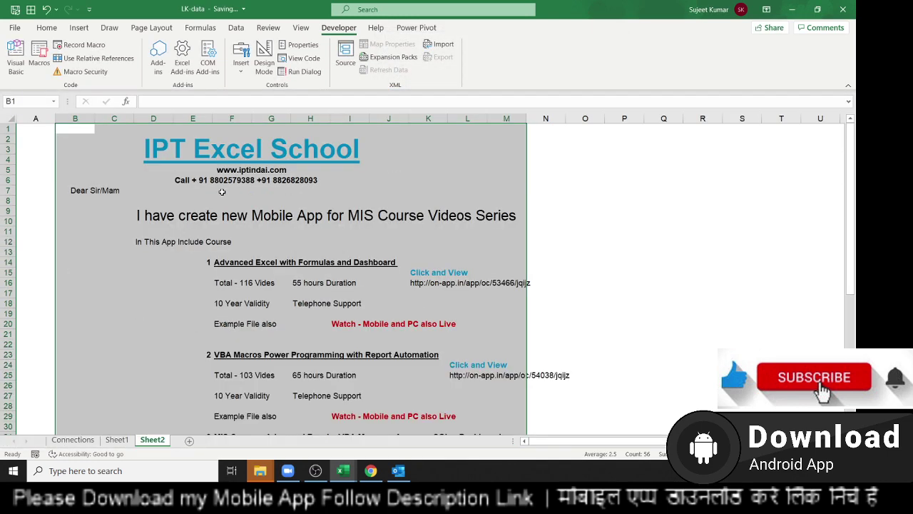
# Step: In the VBA editor, add an END statement on a new line above End With
pyautogui.hotkey('alt', 'F11')
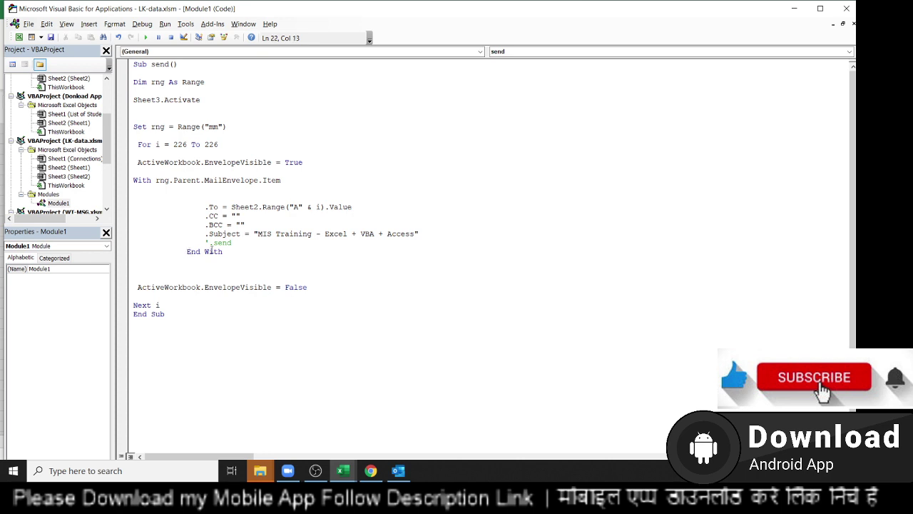
pyautogui.press('Return')
pyautogui.write('END')
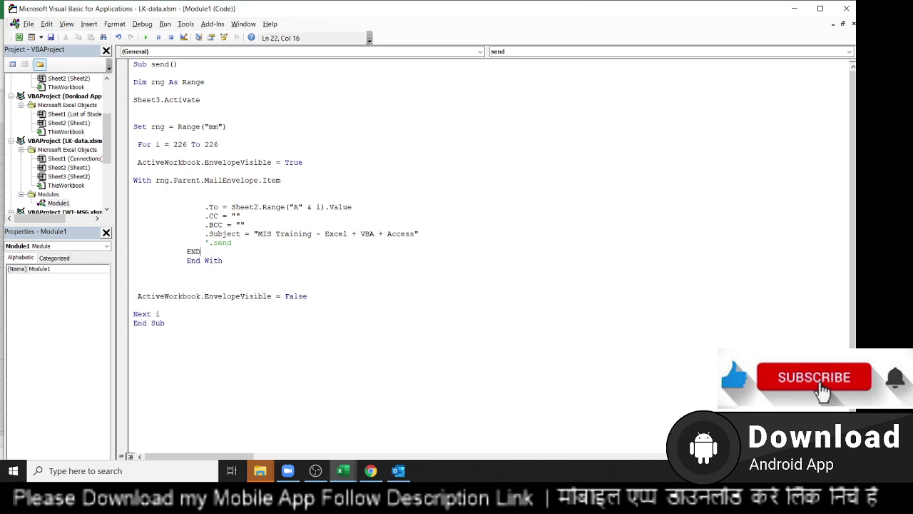
pyautogui.click(207, 268)
# Step: Rerun the send macro and send the sheet with subject 'MIS Training - Excel + VBA + Access'
pyautogui.hotkey('alt', 'F11')
pyautogui.click(43, 72)
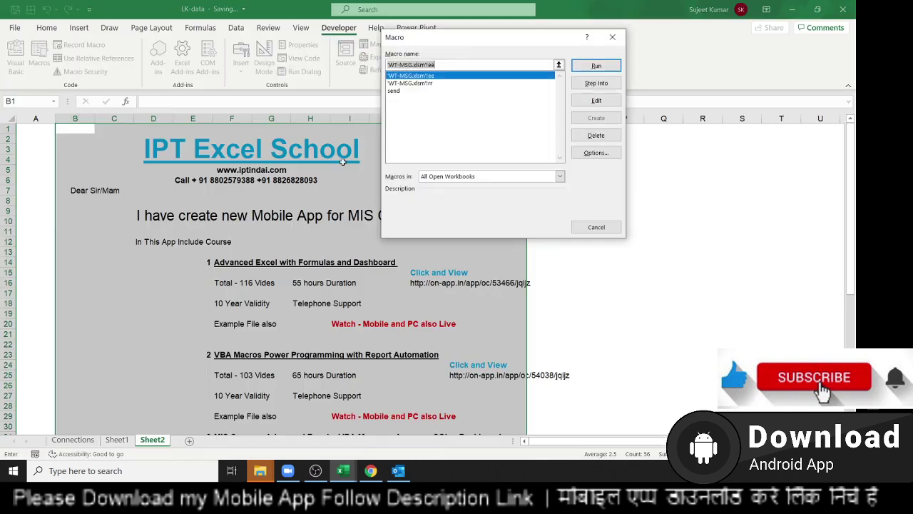
pyautogui.click(406, 91)
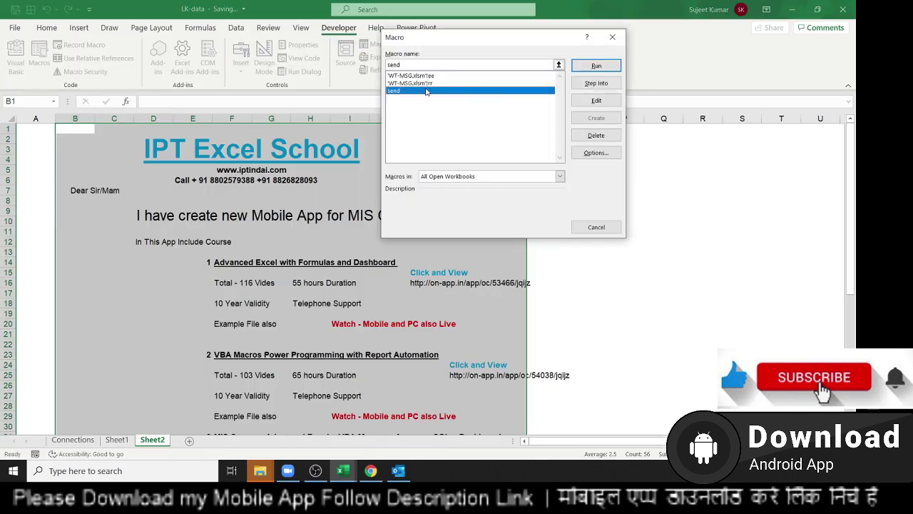
pyautogui.click(597, 67)
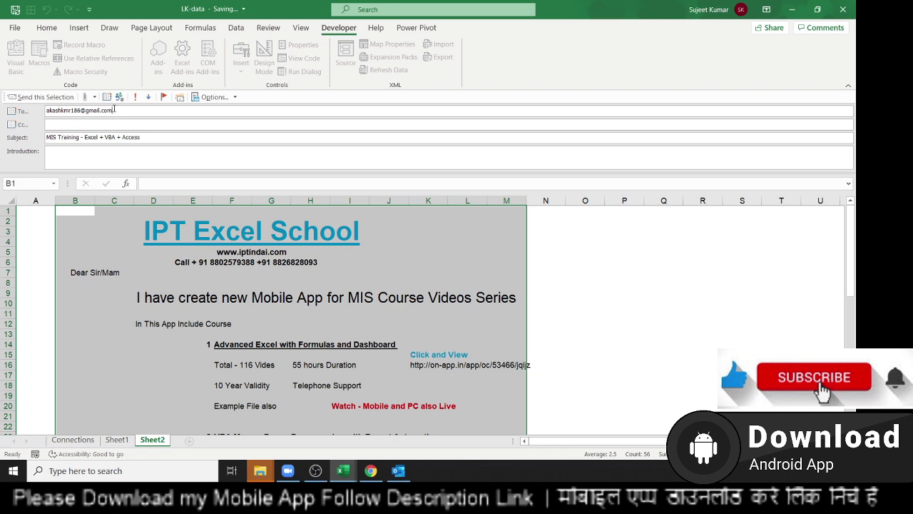
pyautogui.click(39, 97)
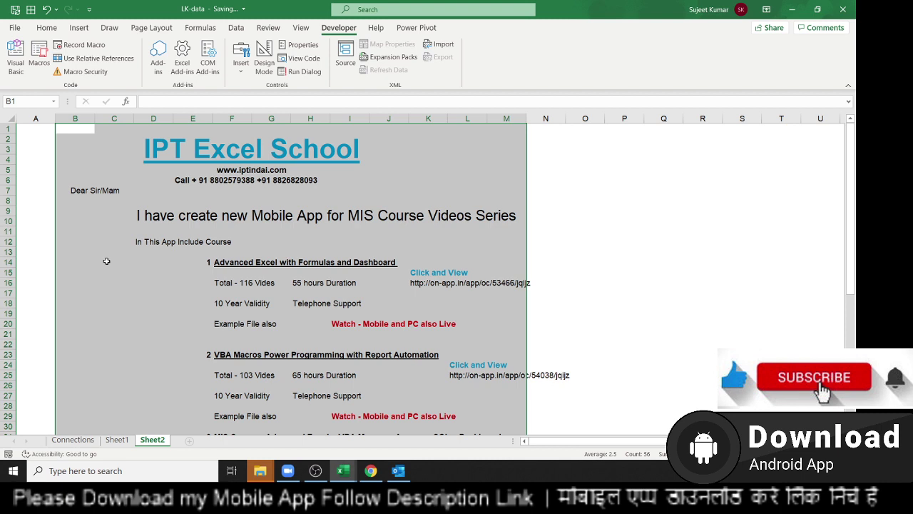
# Step: Uncomment the .send line in the send macro by deleting its apostrophe
pyautogui.hotkey('alt', 'F11')
pyautogui.click(209, 242)
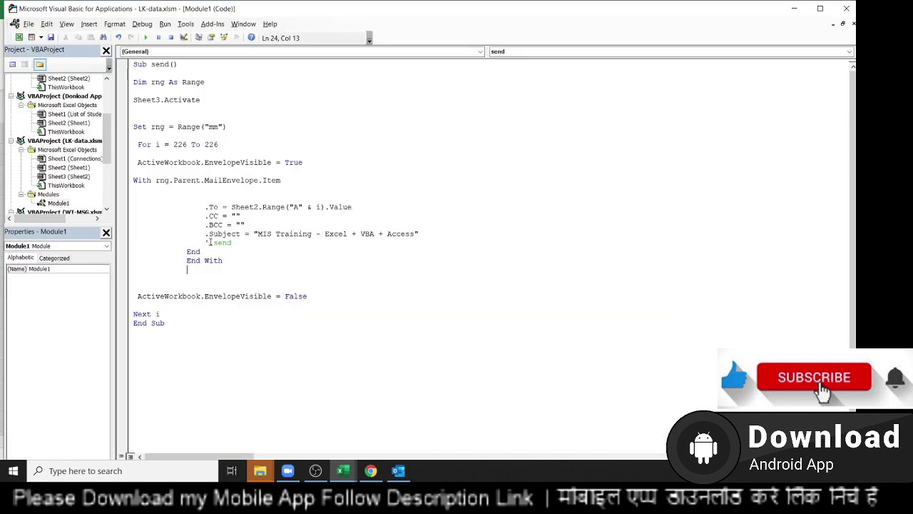
pyautogui.press('BackSpace')
pyautogui.click(151, 225)
# Step: Launch Windows Magnifier at 200% and move its toolbar off the code
pyautogui.press('super')
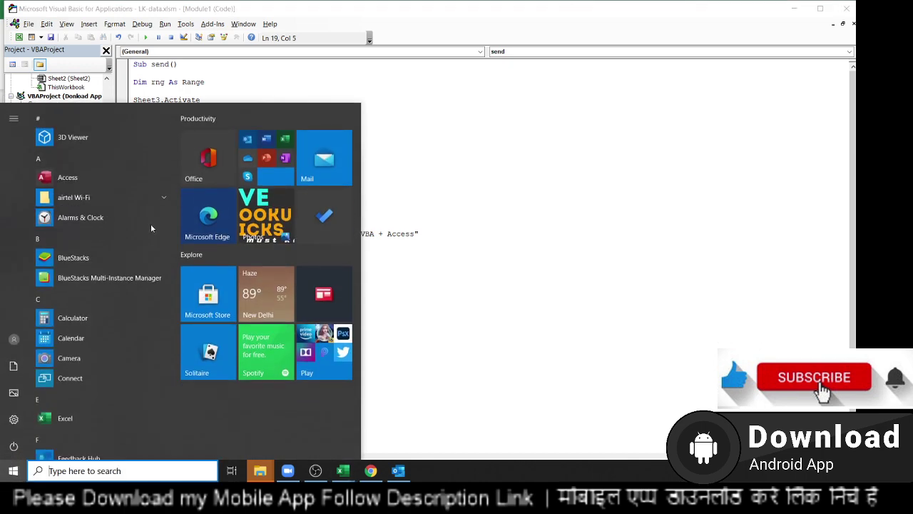
pyautogui.write('Z')
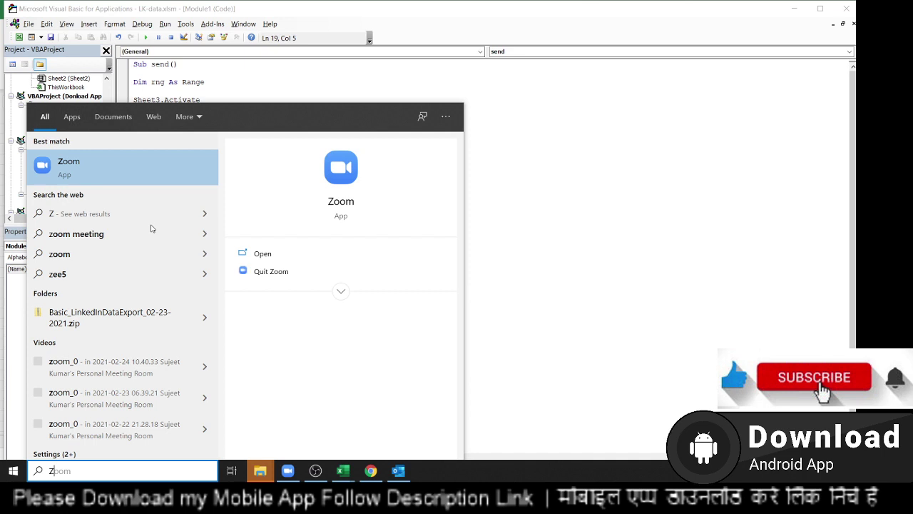
pyautogui.press('BackSpace')
pyautogui.write('M')
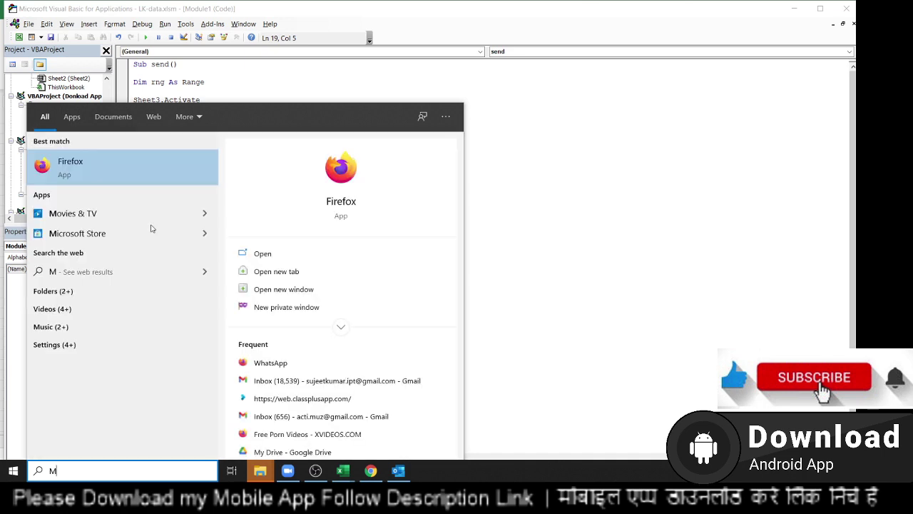
pyautogui.write('A')
pyautogui.press('Return')
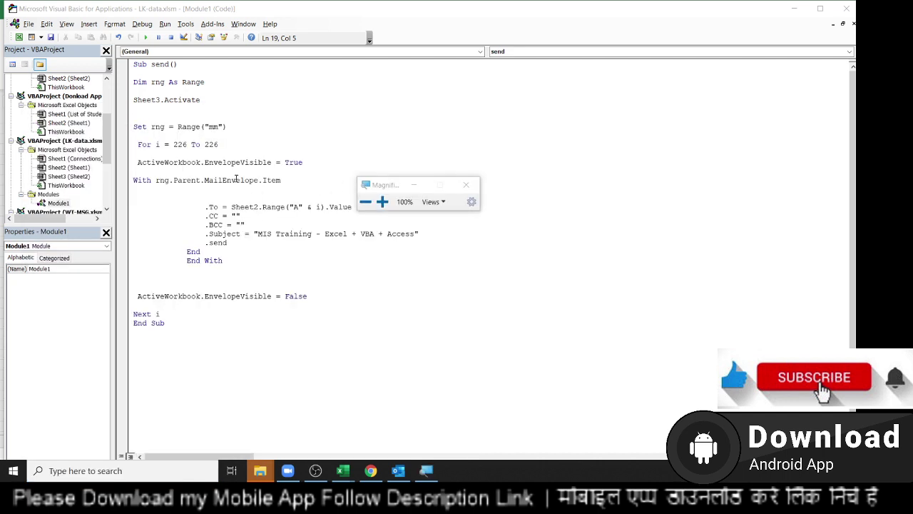
pyautogui.click(383, 201)
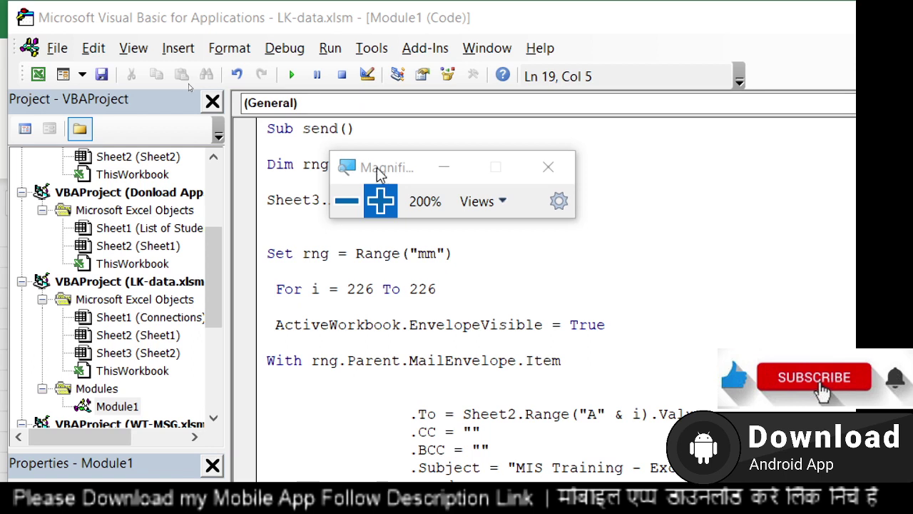
pyautogui.moveTo(367, 167)
pyautogui.mouseDown()
pyautogui.moveTo(690, 32)
pyautogui.moveTo(697, 21)
pyautogui.mouseUp()
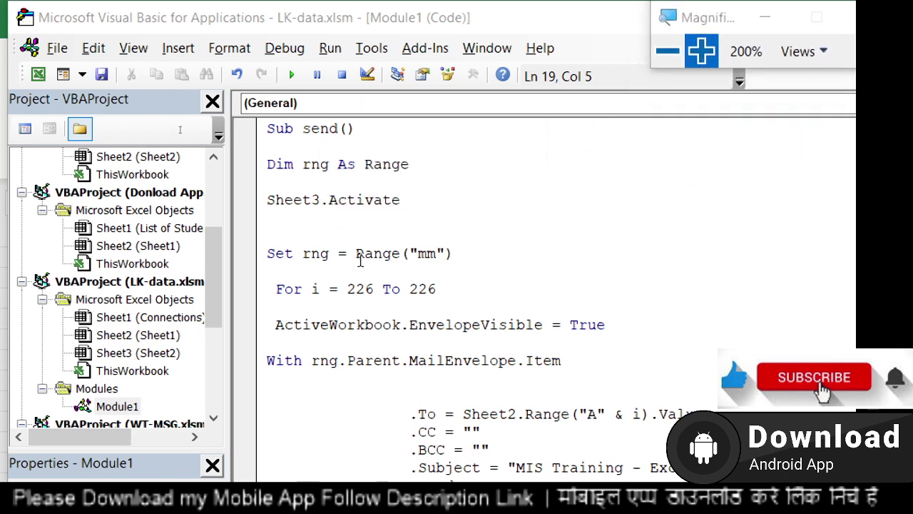
# Step: Check the line after Sheet3.Activate magnified, then close Magnifier and minimize the editor
pyautogui.click(464, 221)
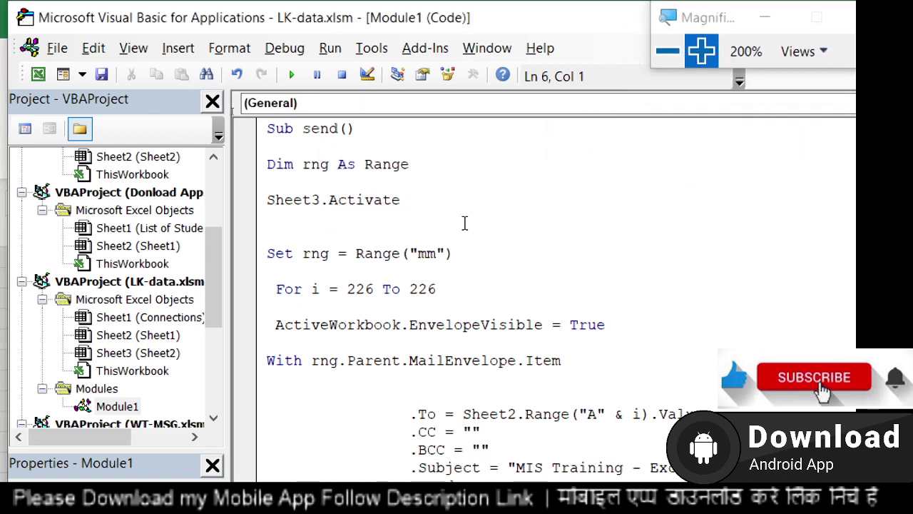
pyautogui.click(668, 50)
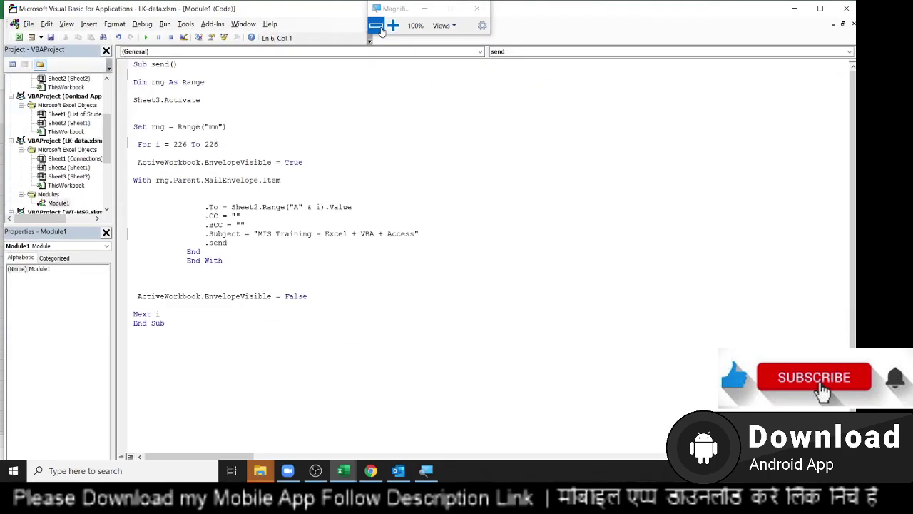
pyautogui.click(393, 25)
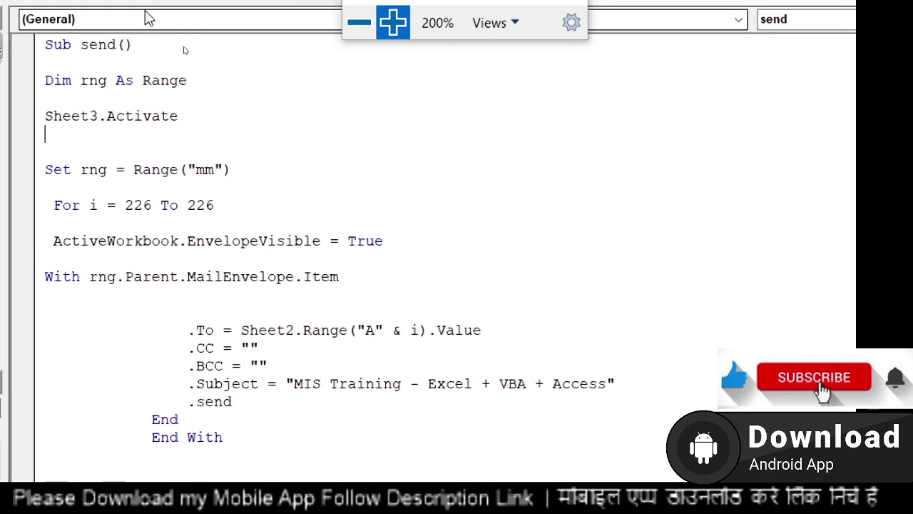
pyautogui.click(354, 25)
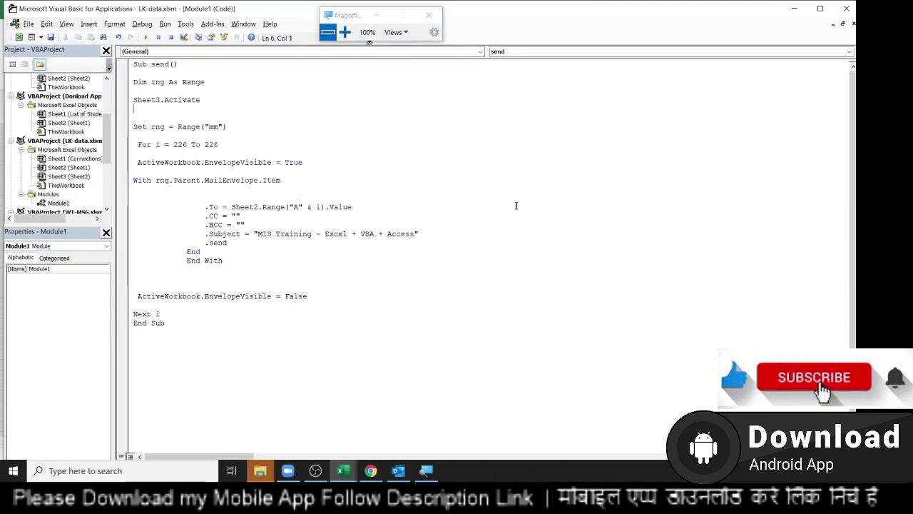
pyautogui.click(429, 15)
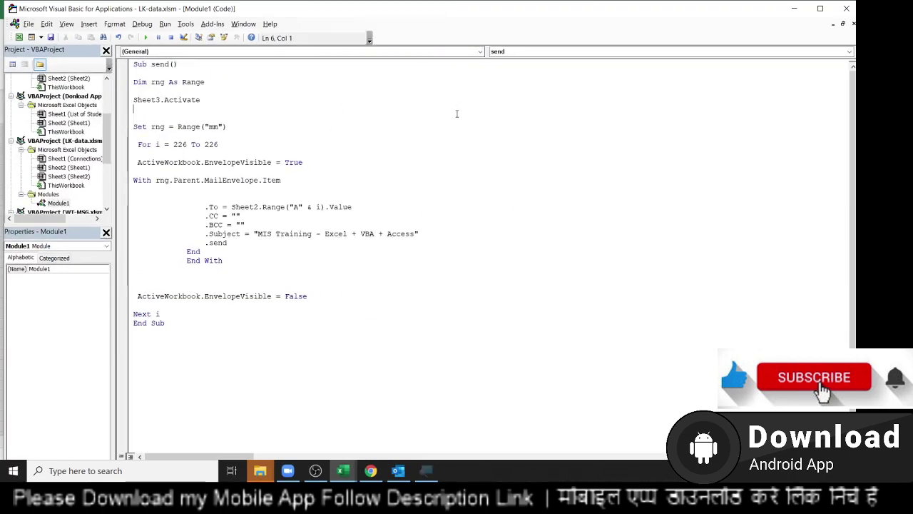
pyautogui.click(795, 10)
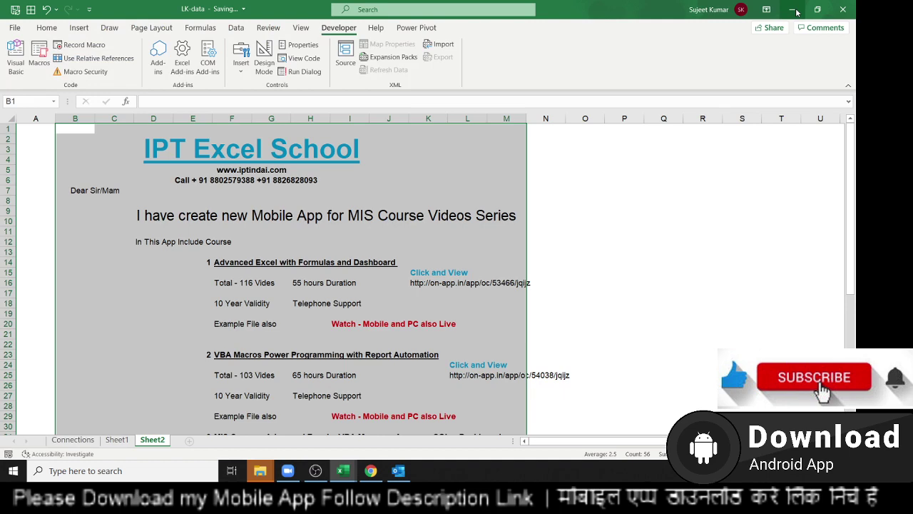
# Step: Minimize Excel, view the received MIS Training email in Chrome, and start a new tab
pyautogui.click(794, 10)
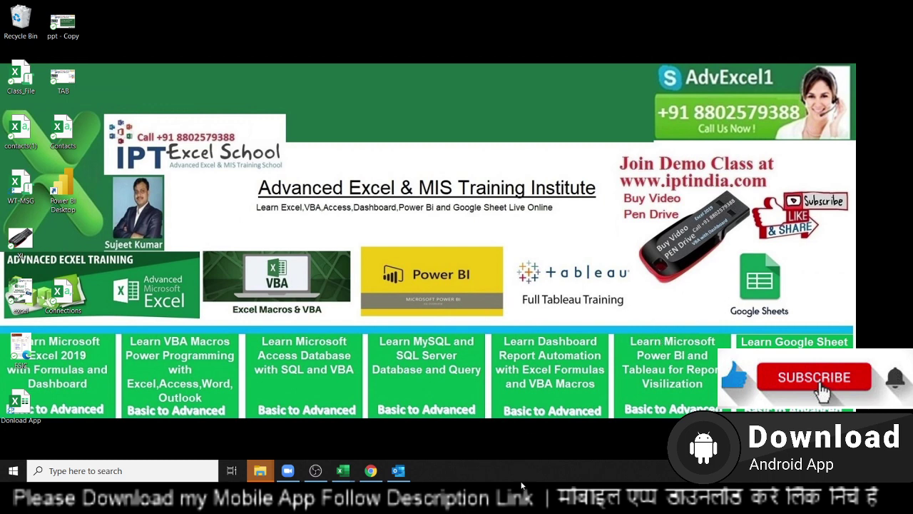
pyautogui.click(372, 472)
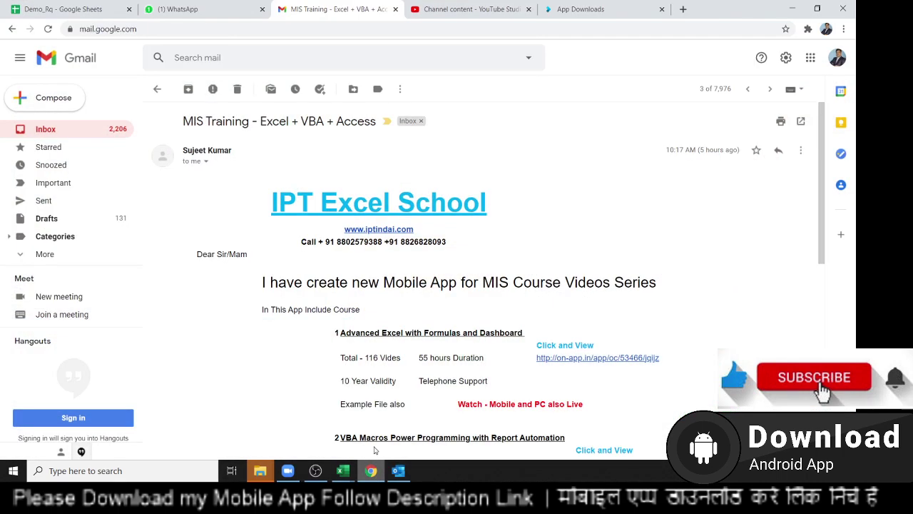
pyautogui.click(683, 10)
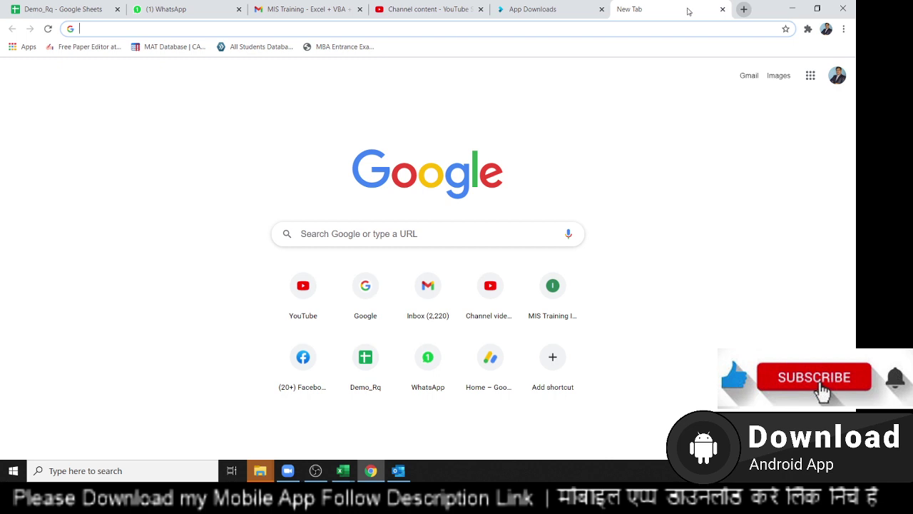
# Step: Open the pasted Google Play link for the EXCEL MIS TRAINING app and select its address
pyautogui.write('PL')
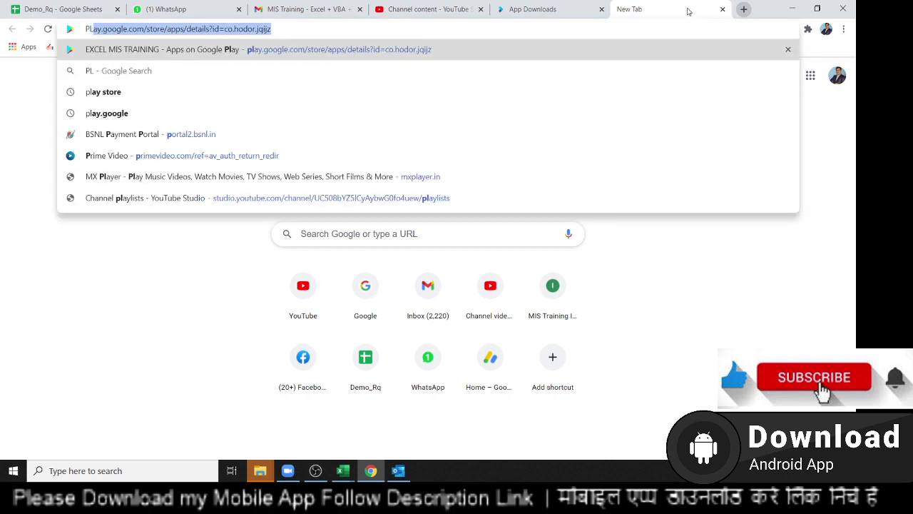
pyautogui.press('Return')
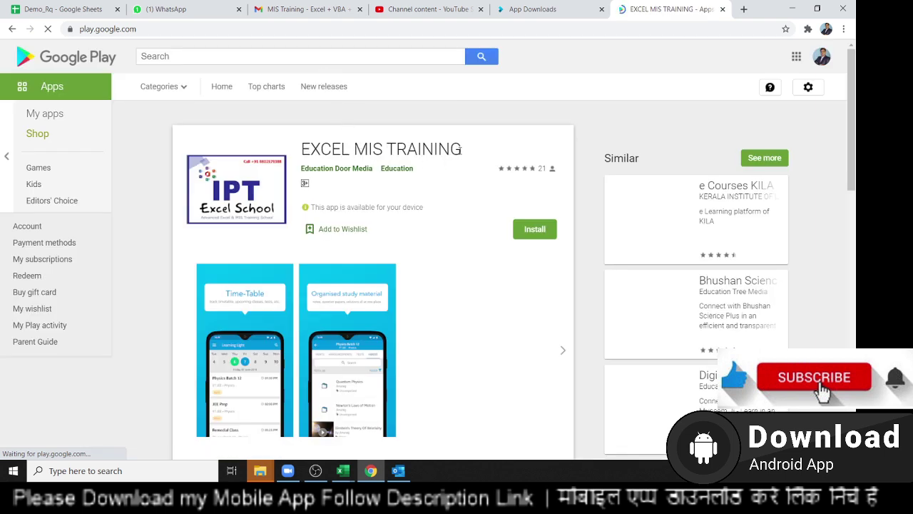
pyautogui.moveTo(461, 150); pyautogui.dragTo(321, 150)
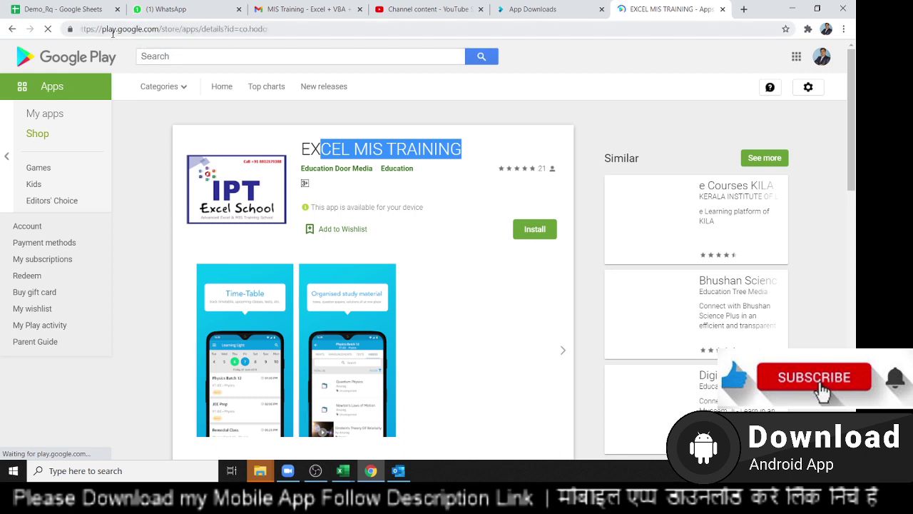
pyautogui.click(143, 29)
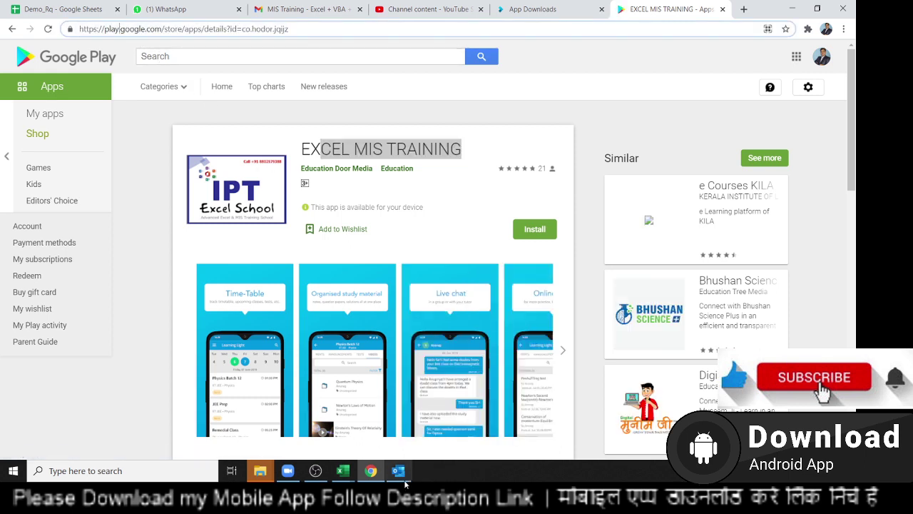
pyautogui.hotkey('ctrl', 'a')
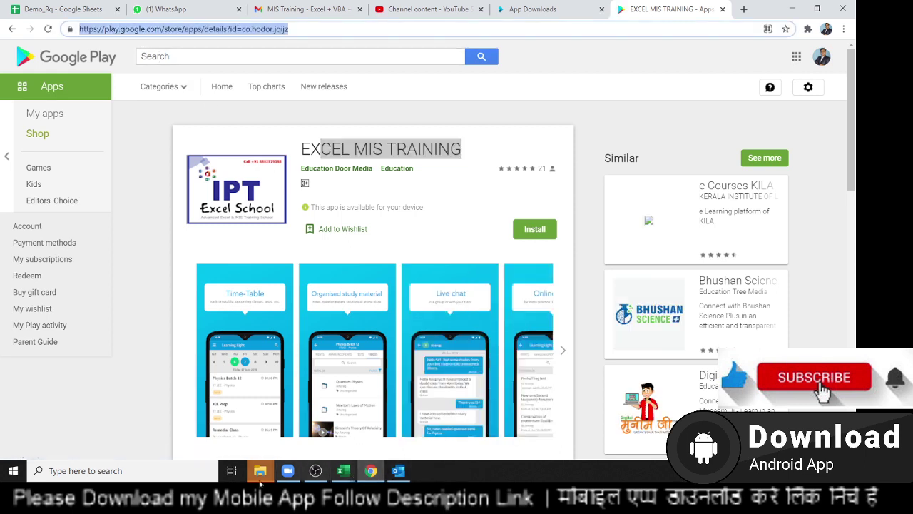
# Step: Start a Windows search, clear the typed text, and dismiss the search panel
pyautogui.click(70, 478)
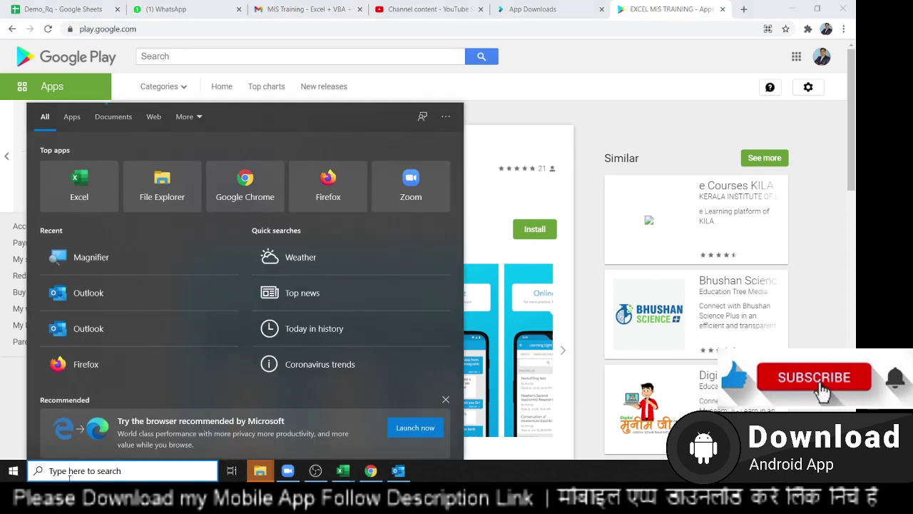
pyautogui.write('Cl')
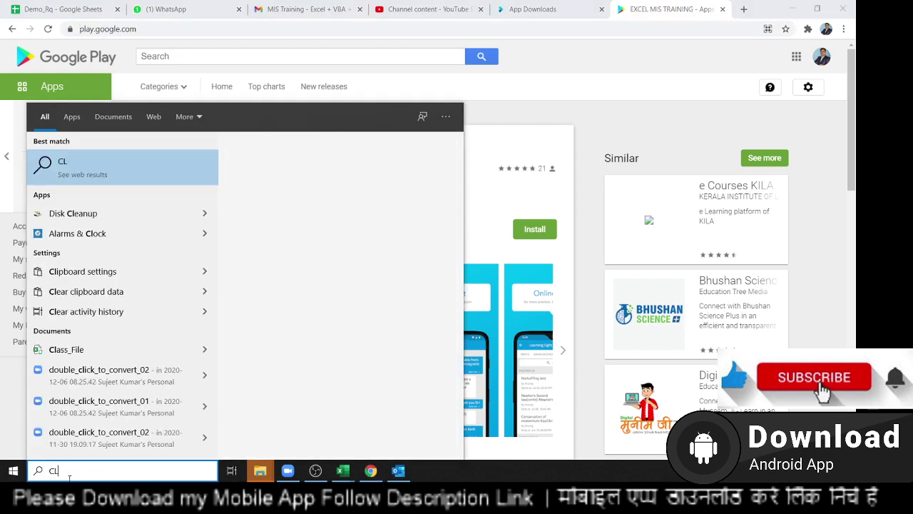
pyautogui.press('BackSpace')
pyautogui.press('BackSpace')
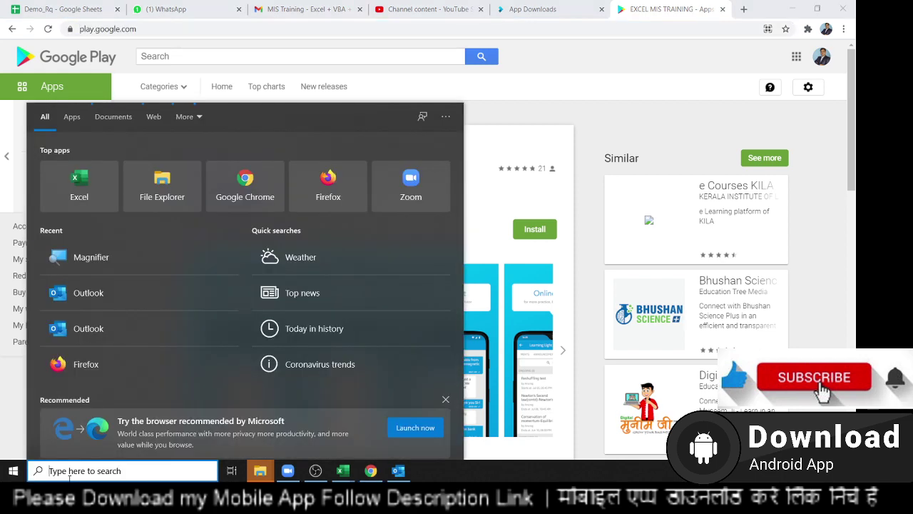
pyautogui.click(273, 54)
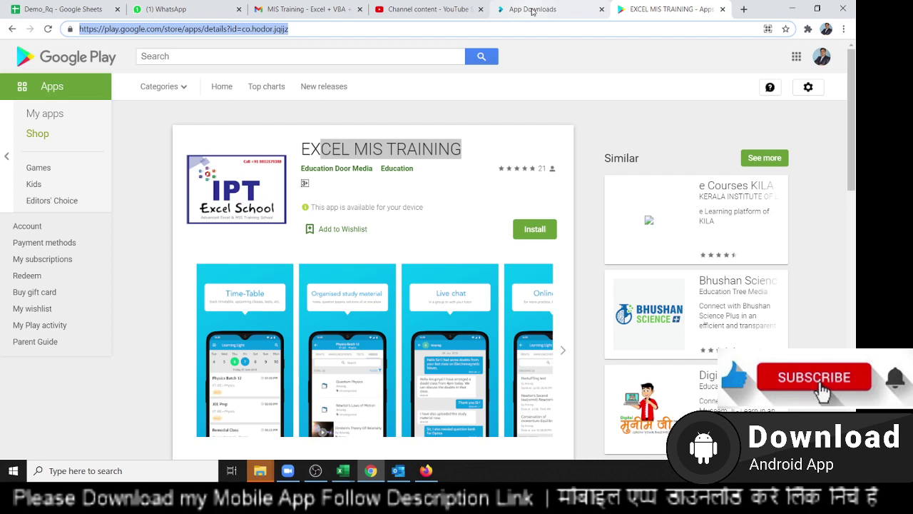
# Step: Select the Classplus App Downloads page address in Chrome for copying
pyautogui.click(533, 11)
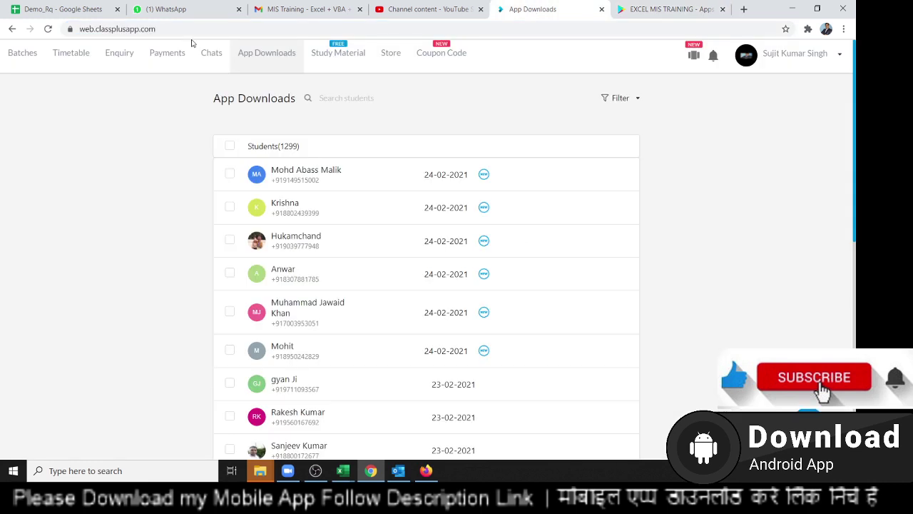
pyautogui.click(160, 28)
pyautogui.doubleClick(149, 28)
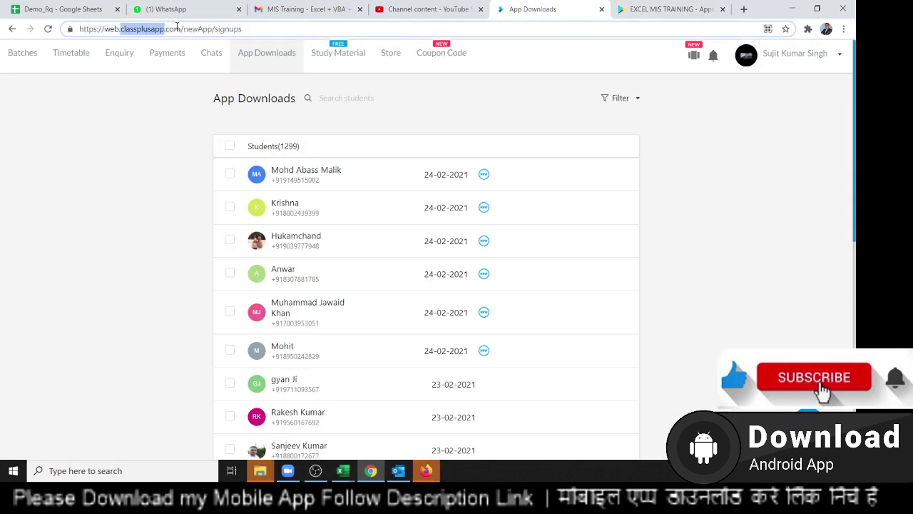
pyautogui.moveTo(181, 28); pyautogui.dragTo(58, 25)
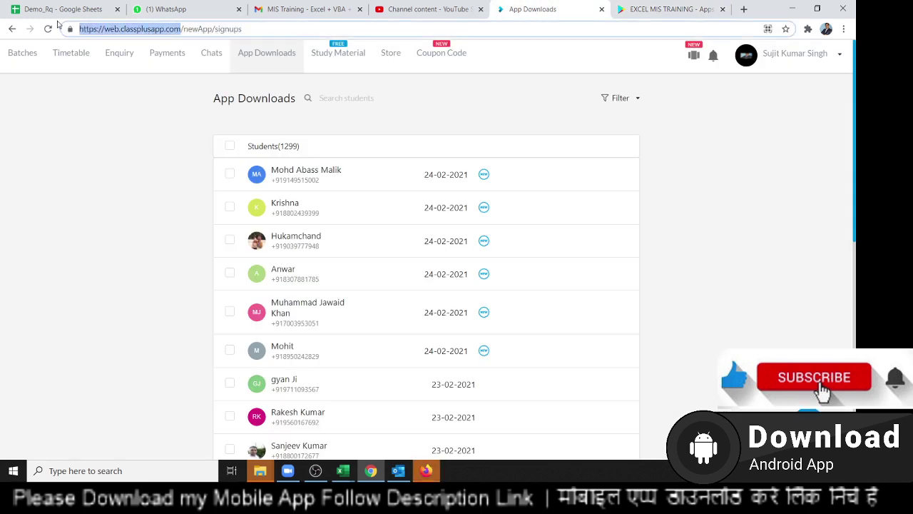
pyautogui.hotkey('ctrl', 'a')
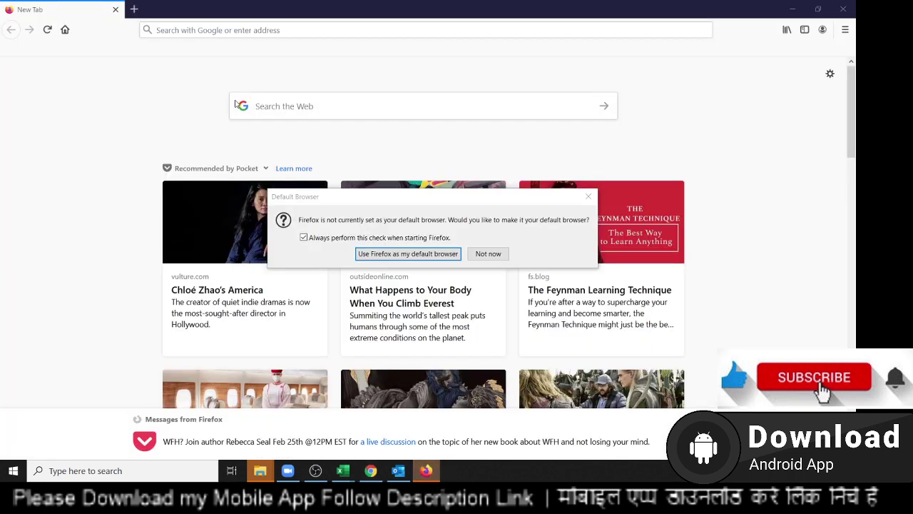
# Step: In Firefox, dismiss the default-browser prompt and open the pasted web.classplusapp.com address
pyautogui.click(492, 255)
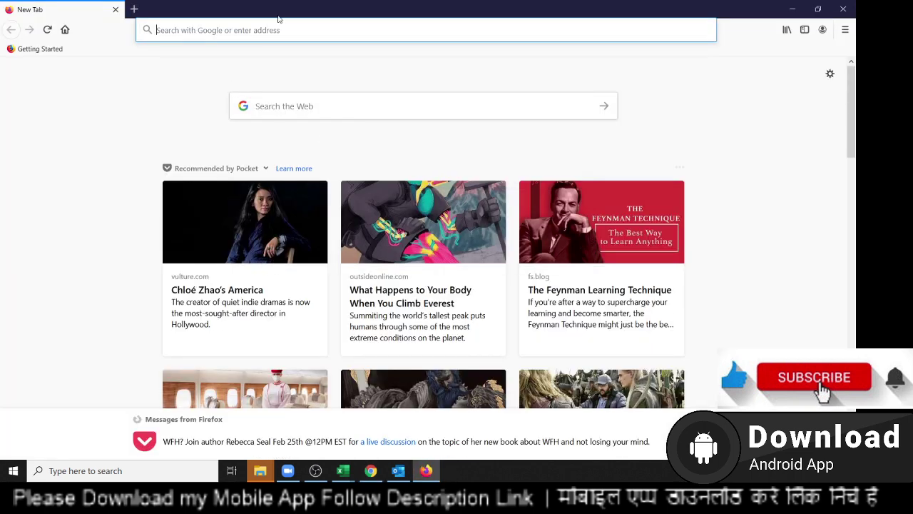
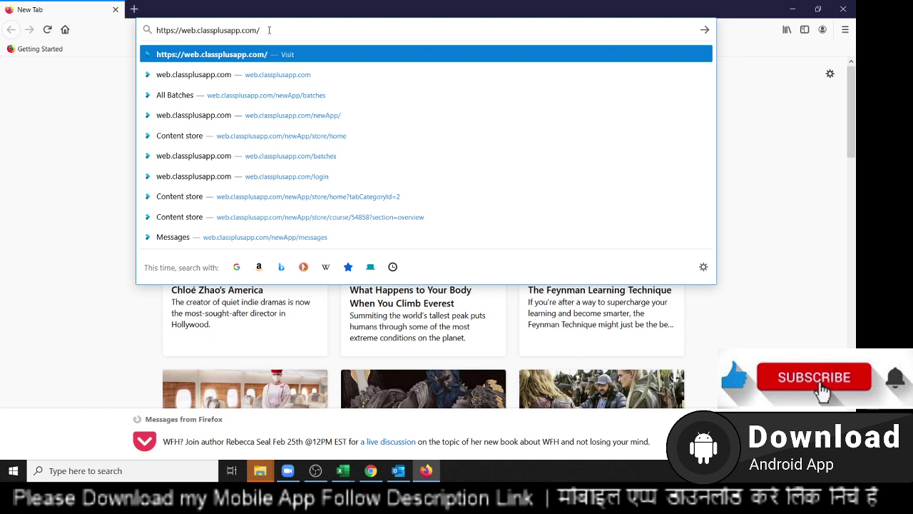
pyautogui.press('Return')
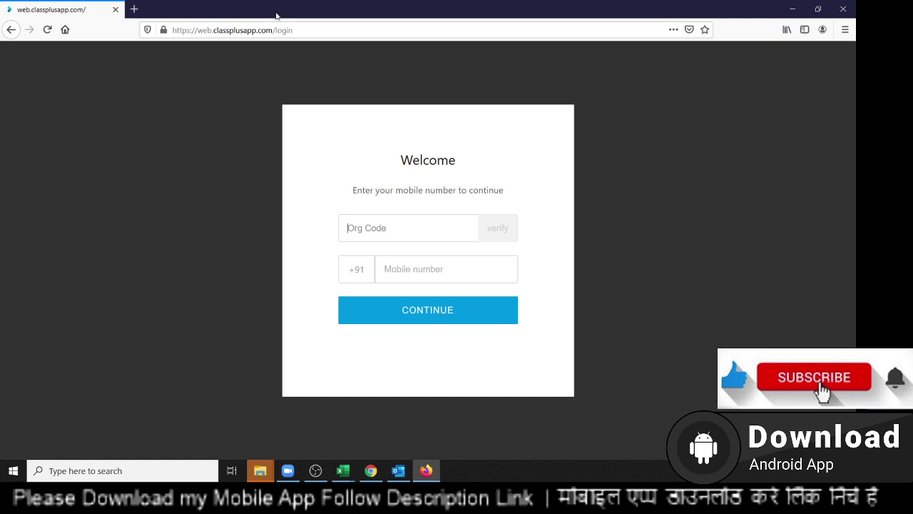
pyautogui.press('BackSpace')
pyautogui.press('BackSpace')
pyautogui.click(496, 236)
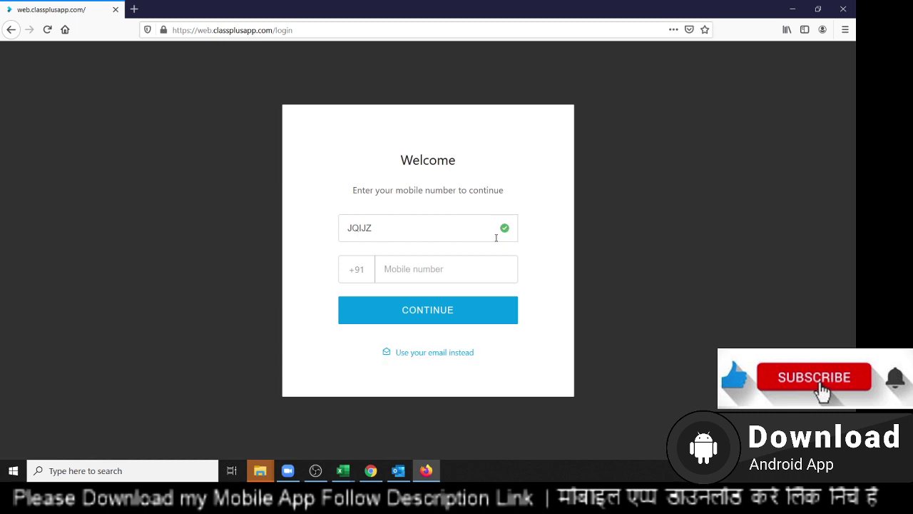
# Step: Enter the registered mobile number and continue to request an OTP
pyautogui.click(471, 272)
pyautogui.click(480, 261)
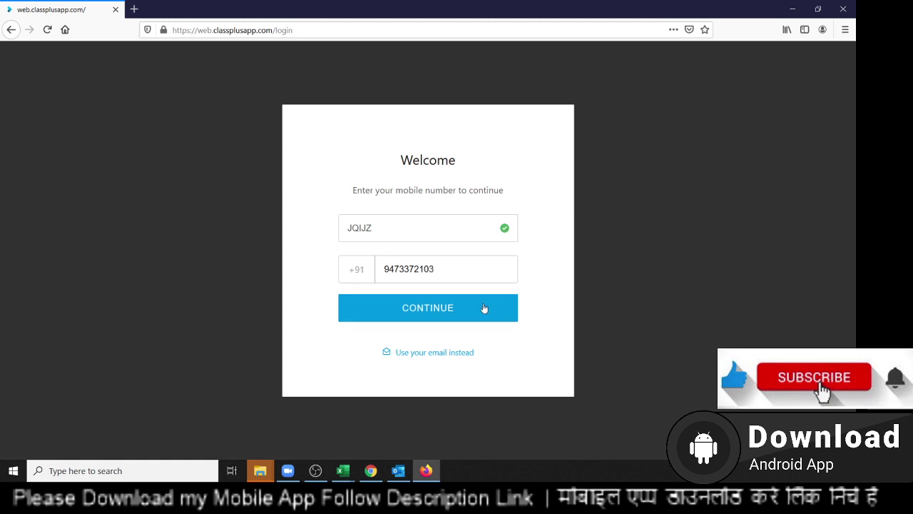
pyautogui.doubleClick(421, 268)
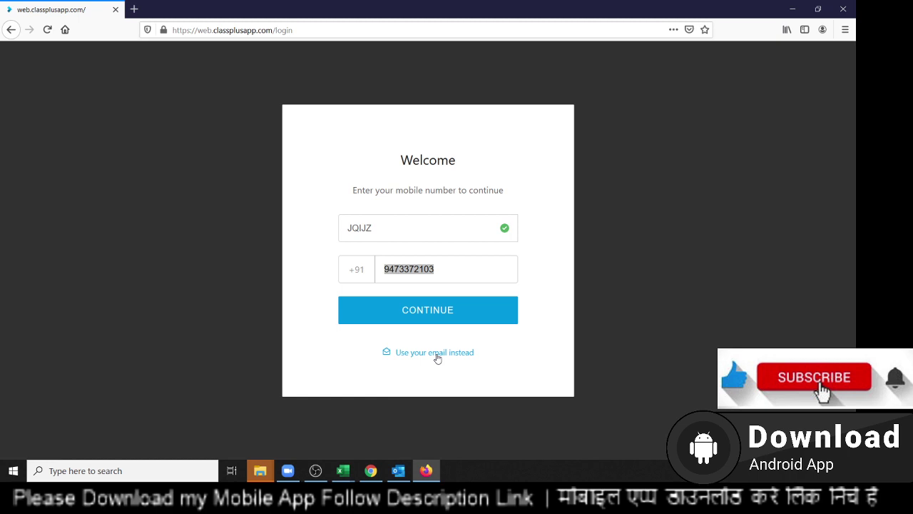
pyautogui.click(428, 319)
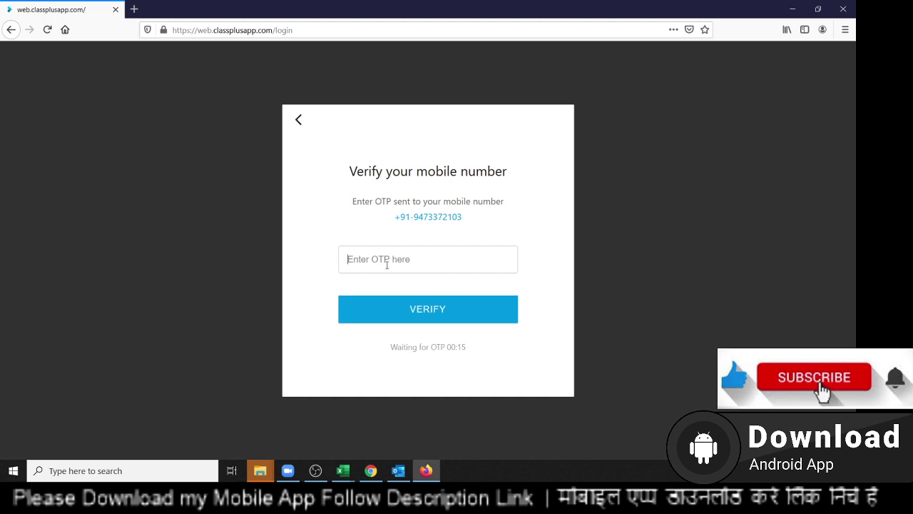
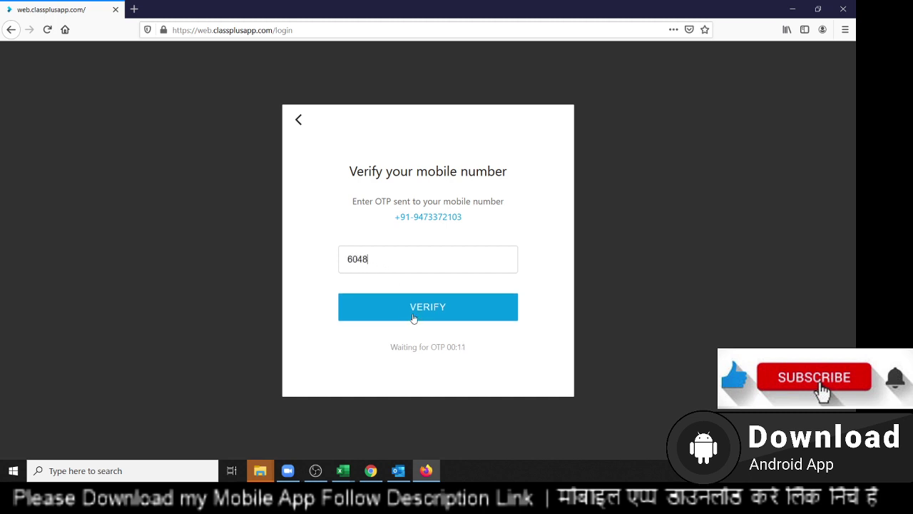
# Step: Enter the received OTP to log in, then open the Store tab
pyautogui.click(413, 318)
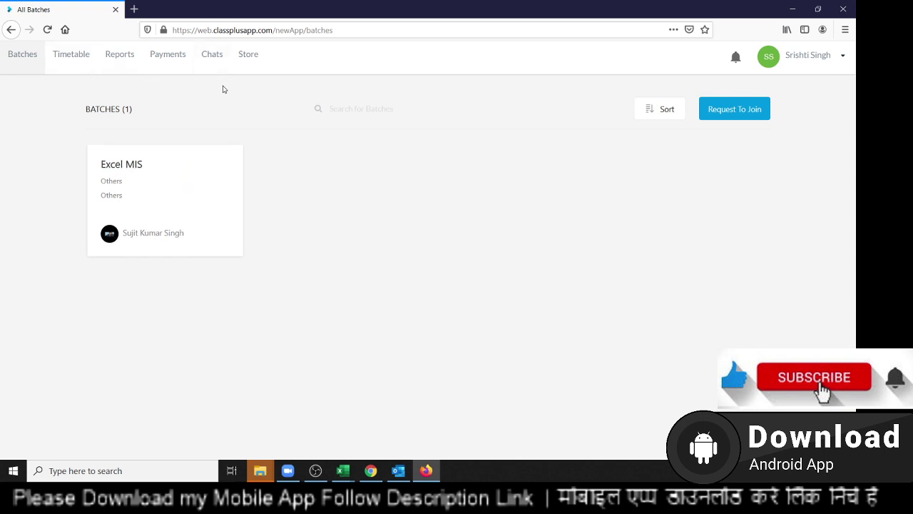
pyautogui.click(241, 64)
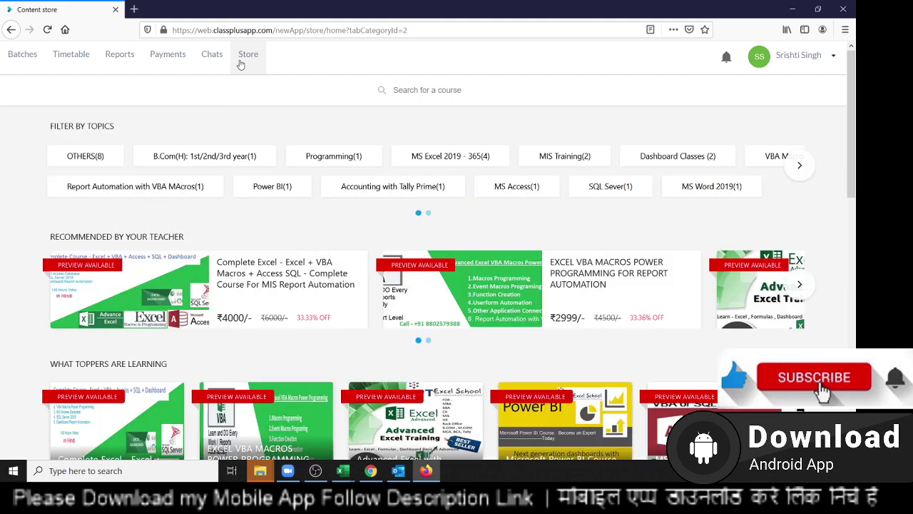
# Step: Open the Excel MIS group chat and scroll back through its Feb 22, 2021 messages
pyautogui.click(209, 60)
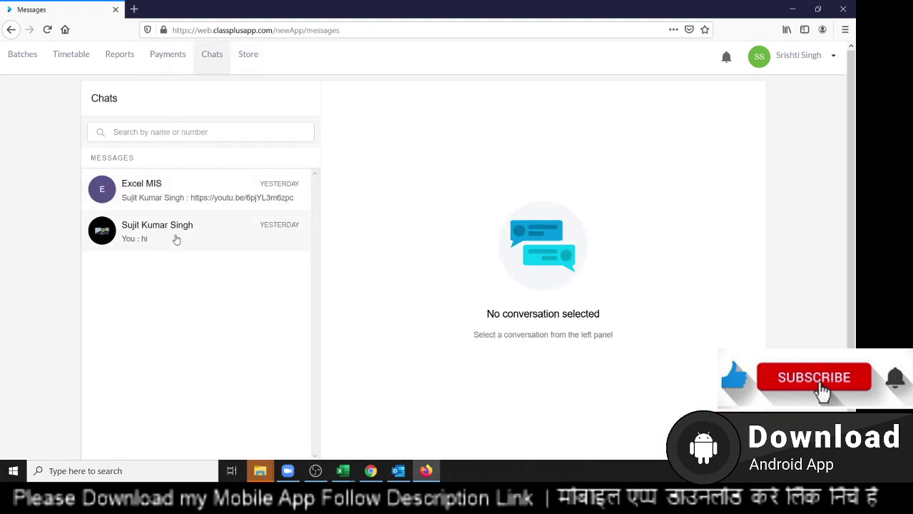
pyautogui.click(176, 203)
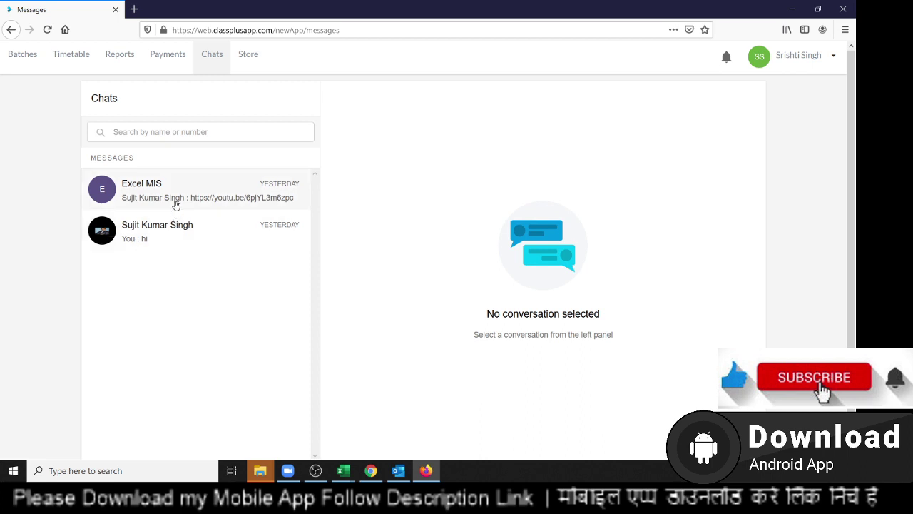
pyautogui.scroll(3, 411, 254)
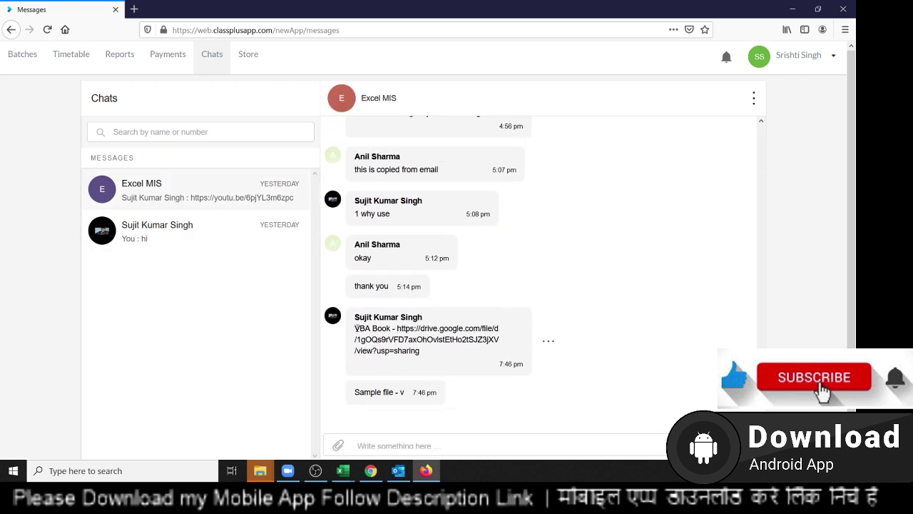
pyautogui.moveTo(355, 328); pyautogui.dragTo(379, 351)
pyautogui.scroll(3, 389, 314)
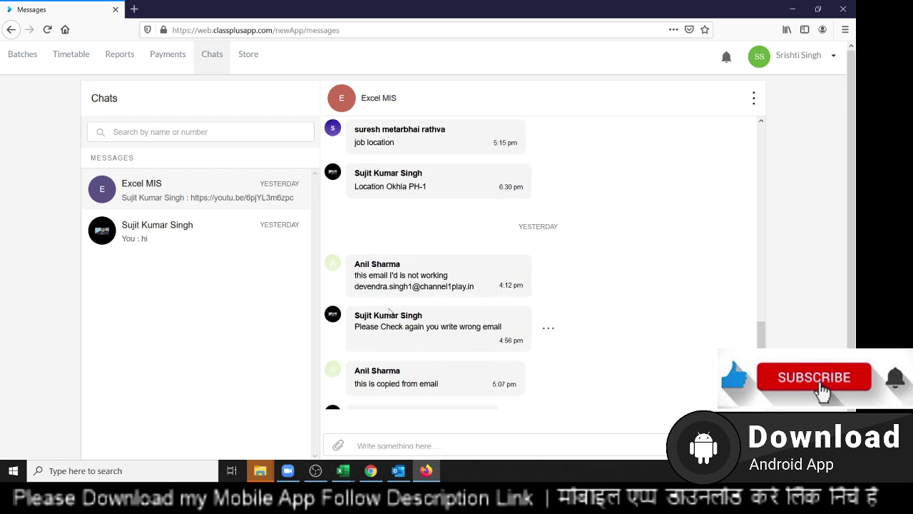
pyautogui.scroll(2, 389, 314)
pyautogui.scroll(2, 390, 312)
pyautogui.scroll(2, 391, 309)
pyautogui.scroll(1, 391, 309)
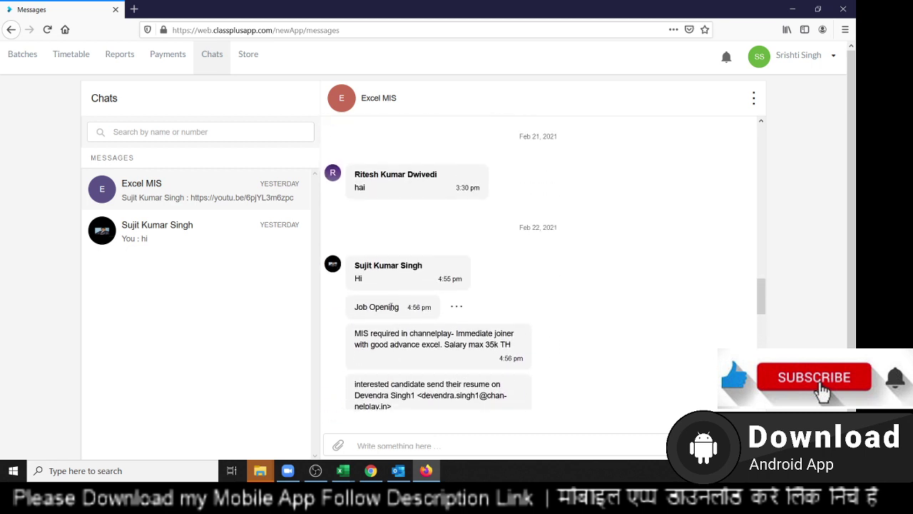
pyautogui.scroll(-1, 397, 307)
pyautogui.moveTo(355, 254); pyautogui.dragTo(398, 362)
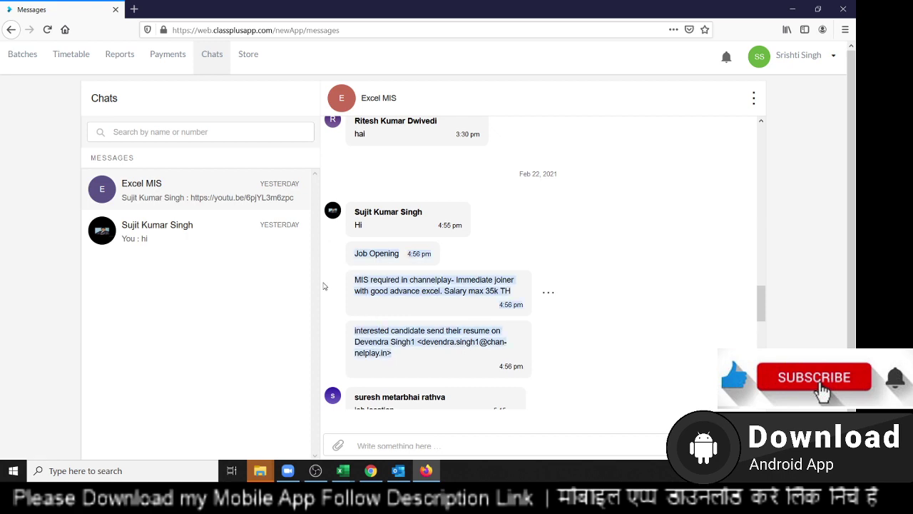
pyautogui.scroll(4, 324, 286)
pyautogui.scroll(4, 324, 287)
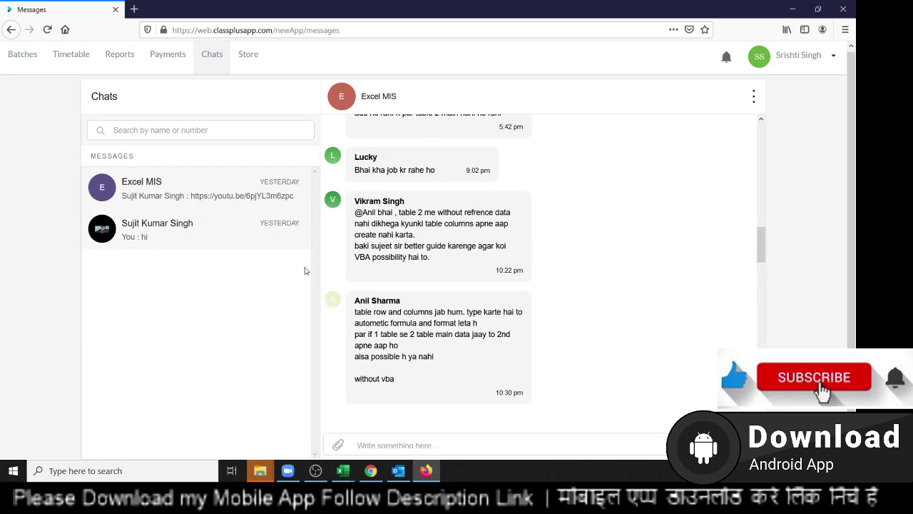
pyautogui.scroll(-4, 403, 301)
pyautogui.scroll(-4, 404, 301)
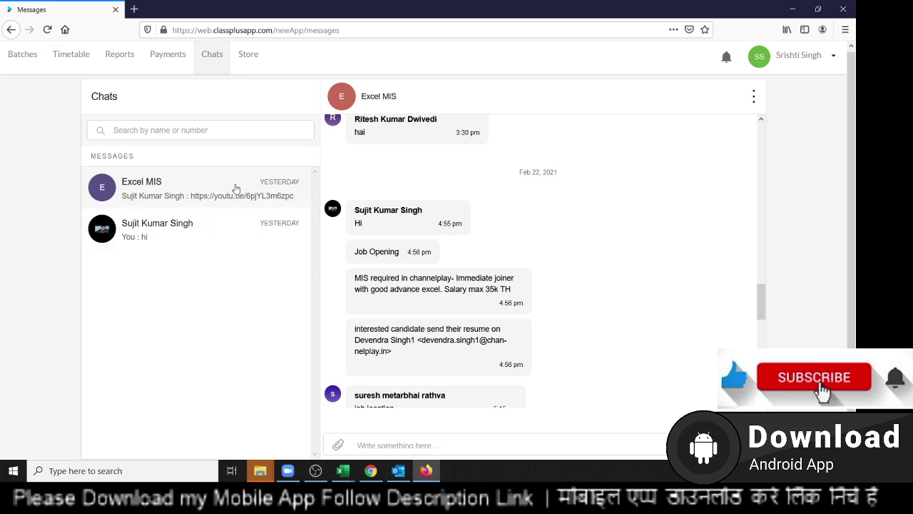
# Step: Return to the Content store and scroll down to the teacher-recommended courses
pyautogui.click(254, 58)
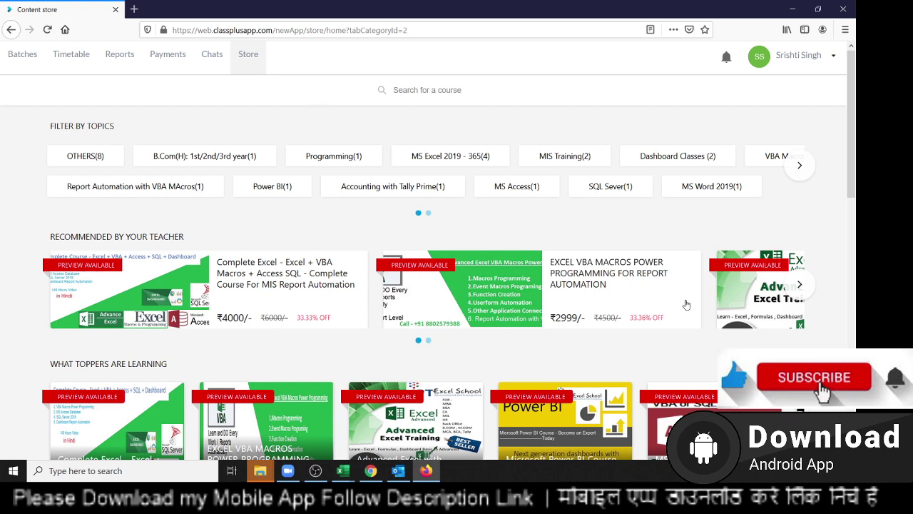
pyautogui.scroll(-3, 685, 337)
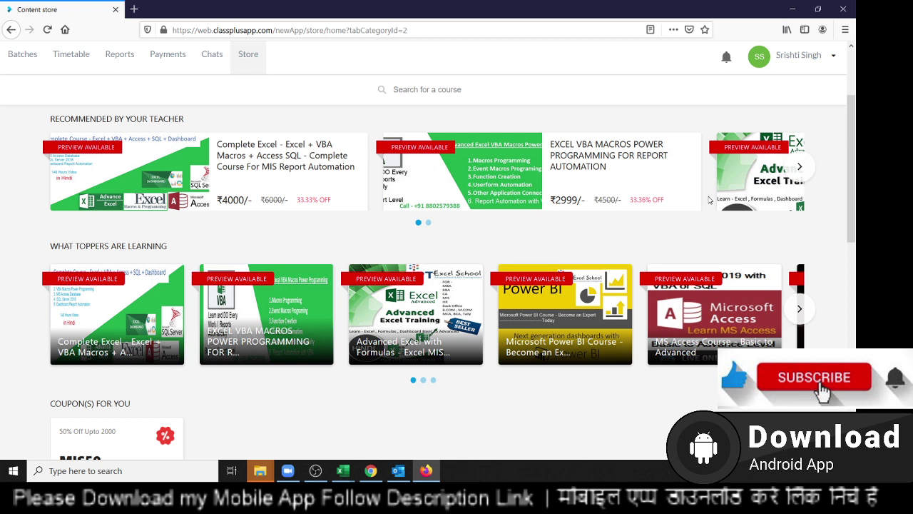
# Step: Open the Excel + VBA + Access SQL course, dismiss the Course Summary web notice, and list its Content
pyautogui.click(269, 179)
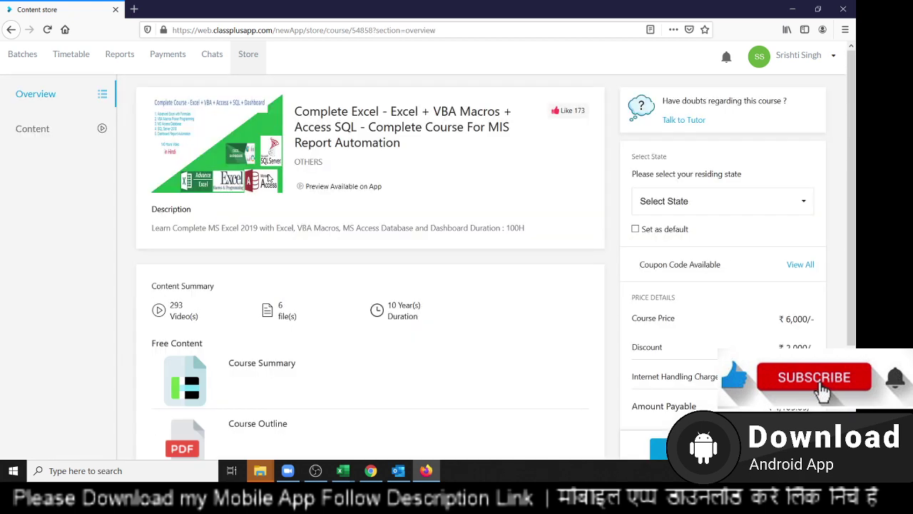
pyautogui.scroll(-3, 271, 306)
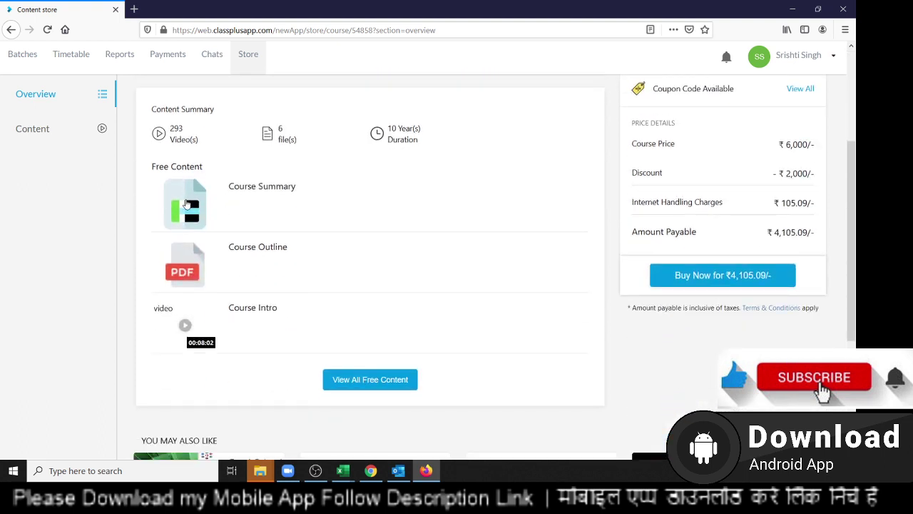
pyautogui.click(187, 204)
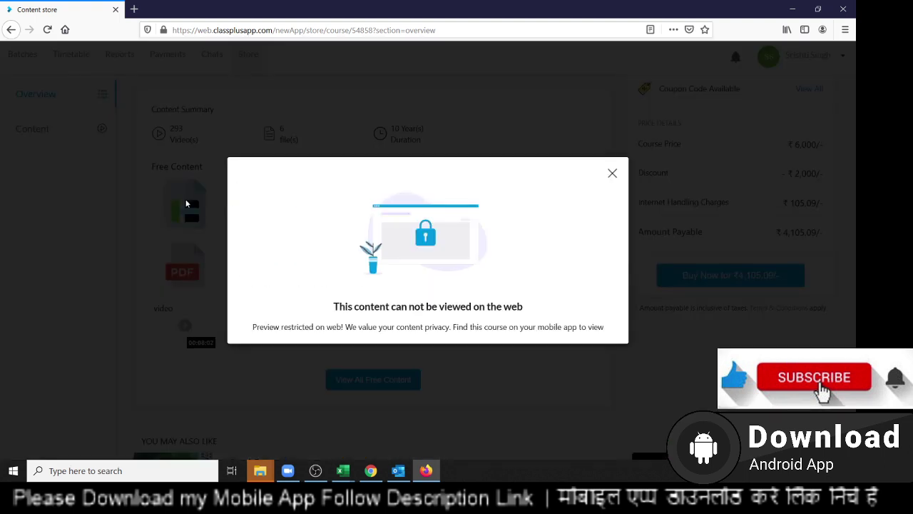
pyautogui.click(612, 175)
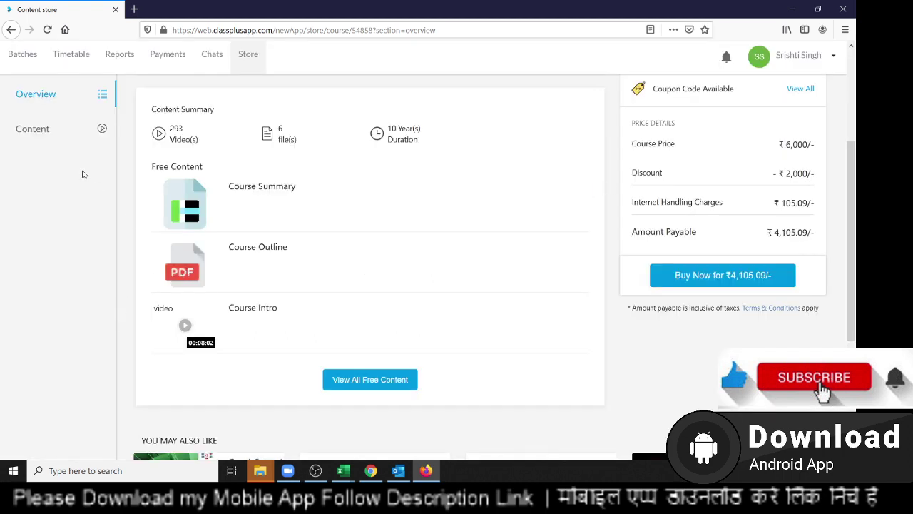
pyautogui.click(48, 129)
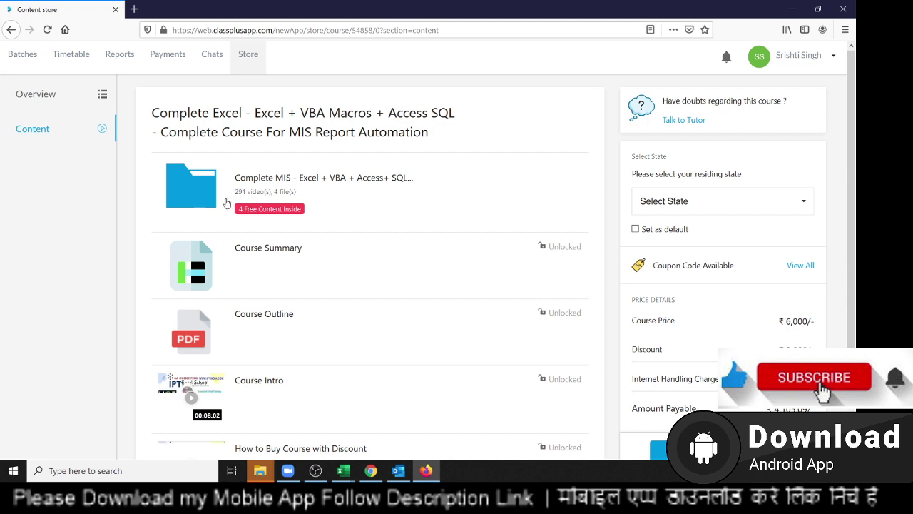
# Step: Play the Course Intro video, then close the video player
pyautogui.scroll(-1, 214, 338)
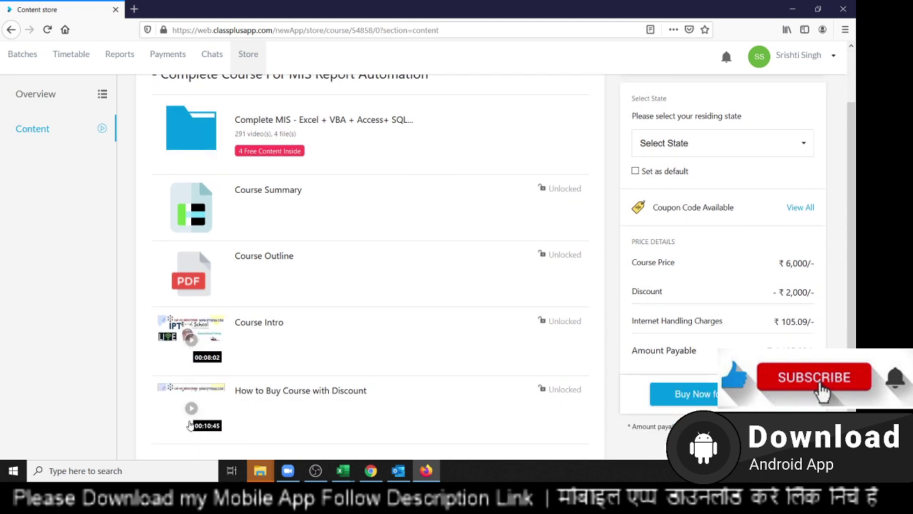
pyautogui.scroll(1, 193, 426)
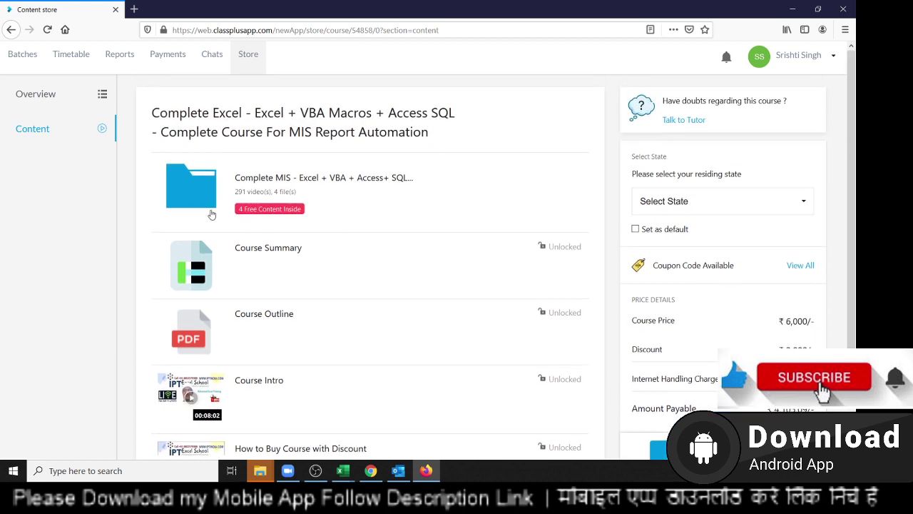
pyautogui.click(199, 400)
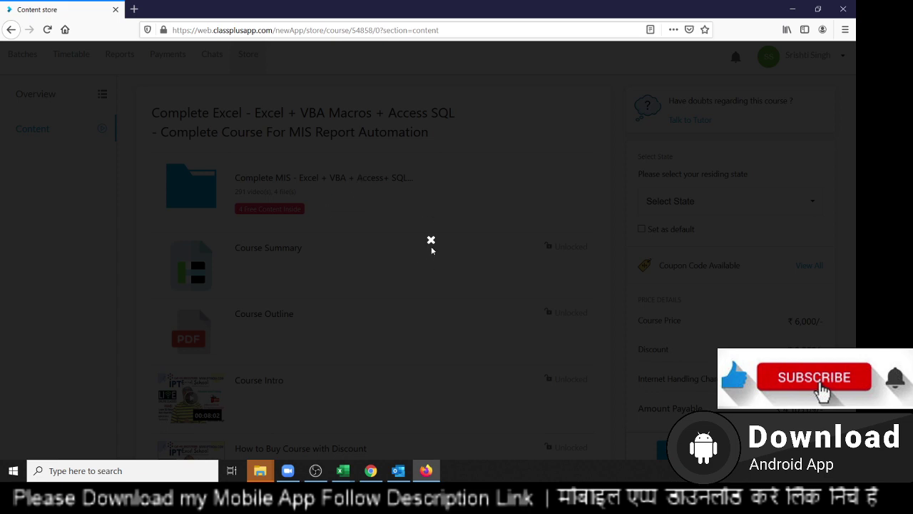
pyautogui.click(431, 243)
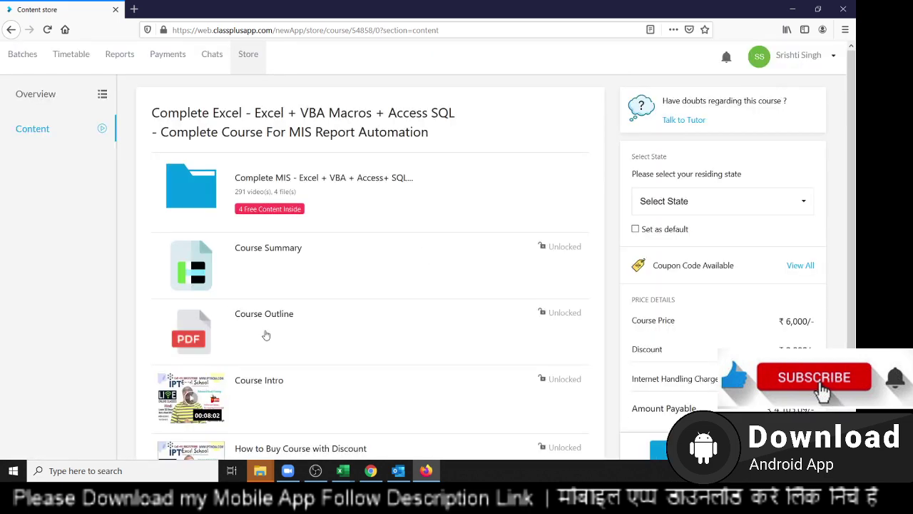
# Step: Browse into Complete MIS, its Advanced Excel subfolder and the video folder inside it
pyautogui.scroll(-1, 265, 335)
pyautogui.scroll(1, 266, 334)
pyautogui.scroll(-1, 263, 339)
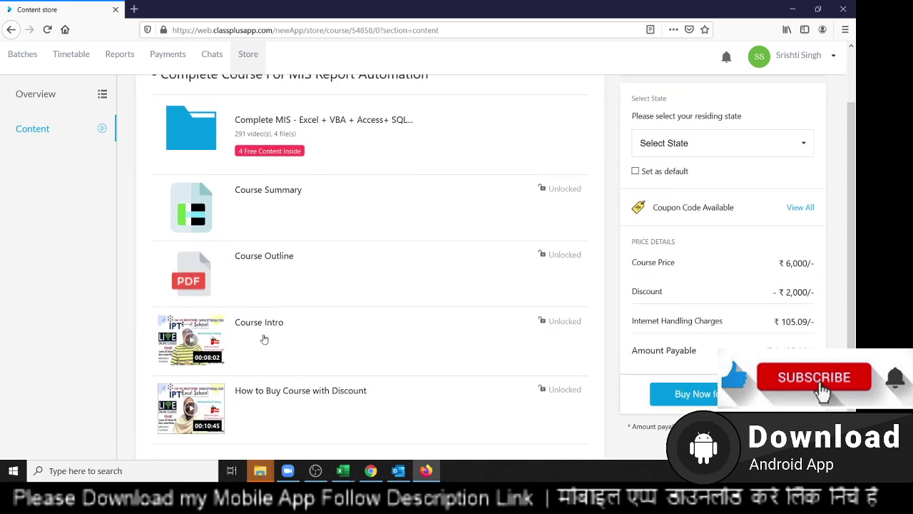
pyautogui.scroll(1, 261, 300)
pyautogui.click(204, 207)
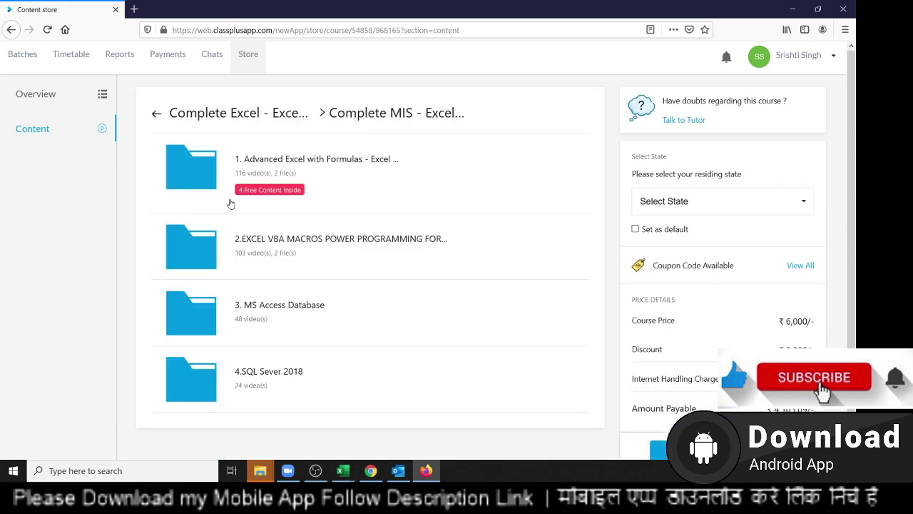
pyautogui.click(236, 170)
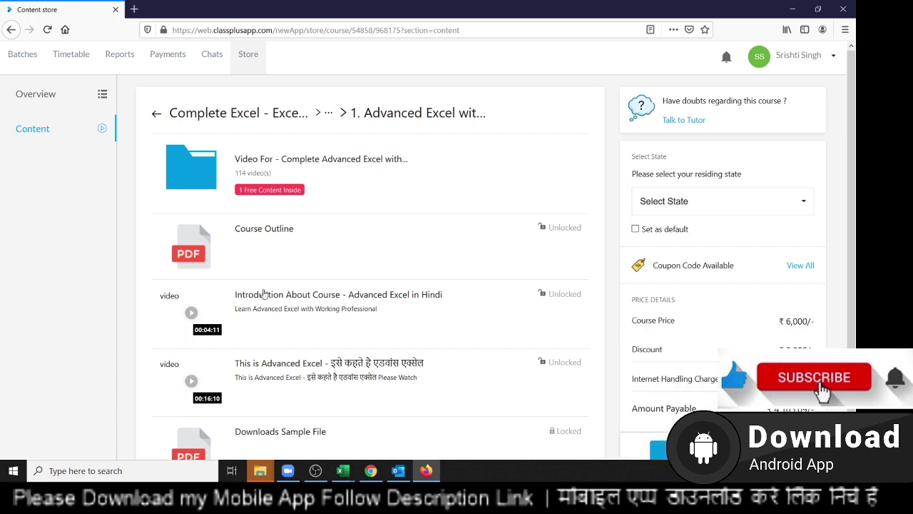
pyautogui.scroll(-1, 239, 285)
pyautogui.scroll(1, 266, 267)
pyautogui.click(222, 173)
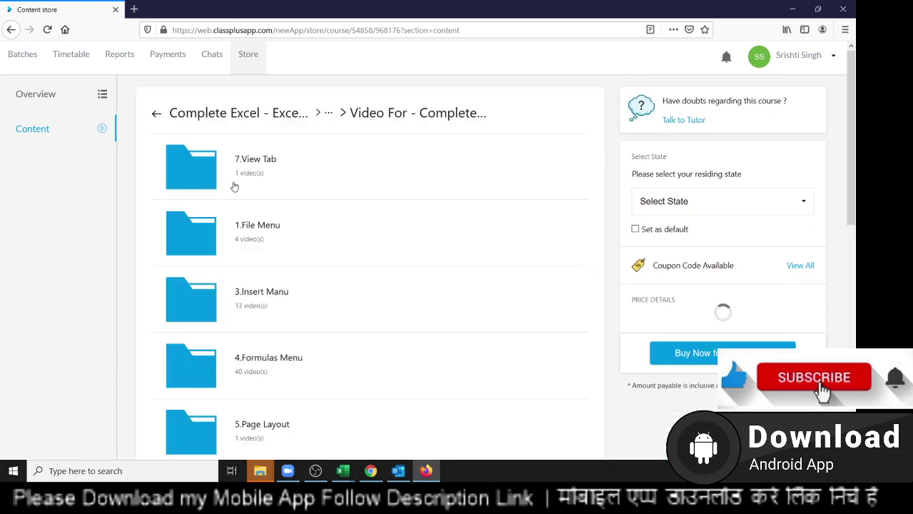
# Step: Go back up to the course's top level and reopen the Complete MIS folder
pyautogui.click(157, 115)
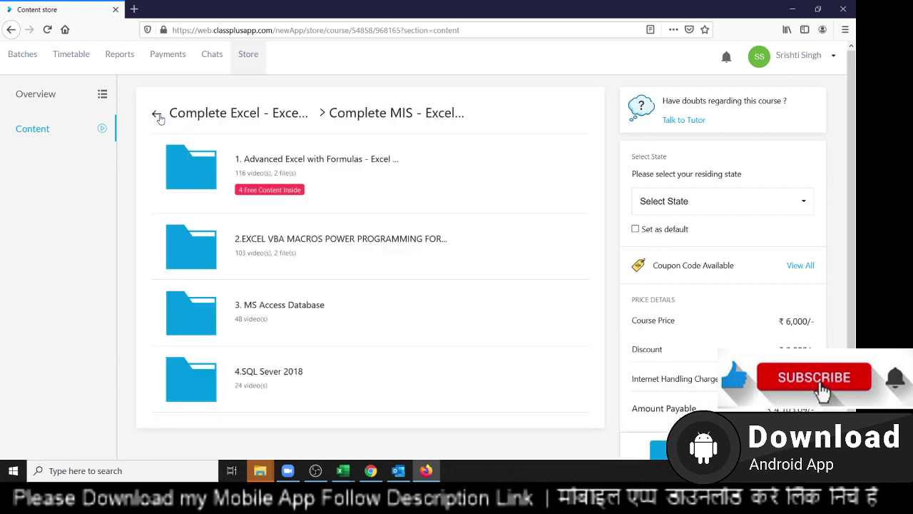
pyautogui.click(158, 116)
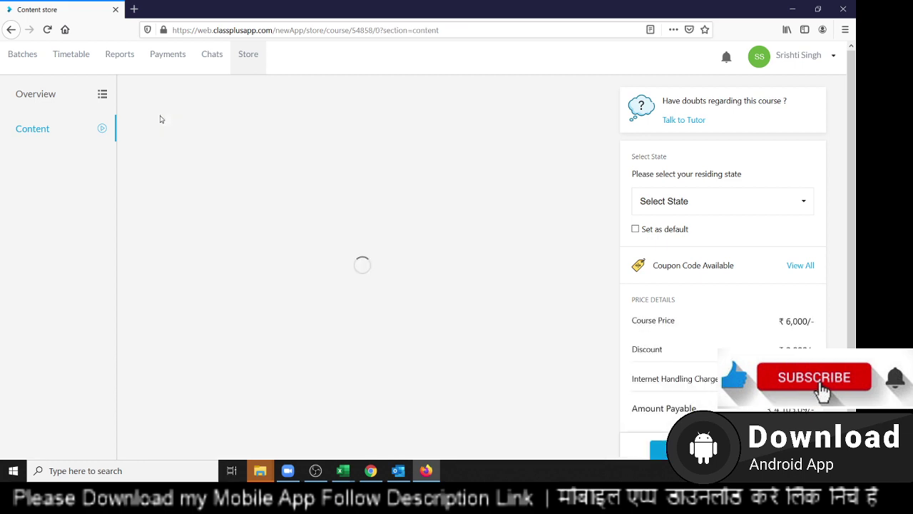
pyautogui.scroll(-1, 241, 288)
pyautogui.scroll(1, 230, 236)
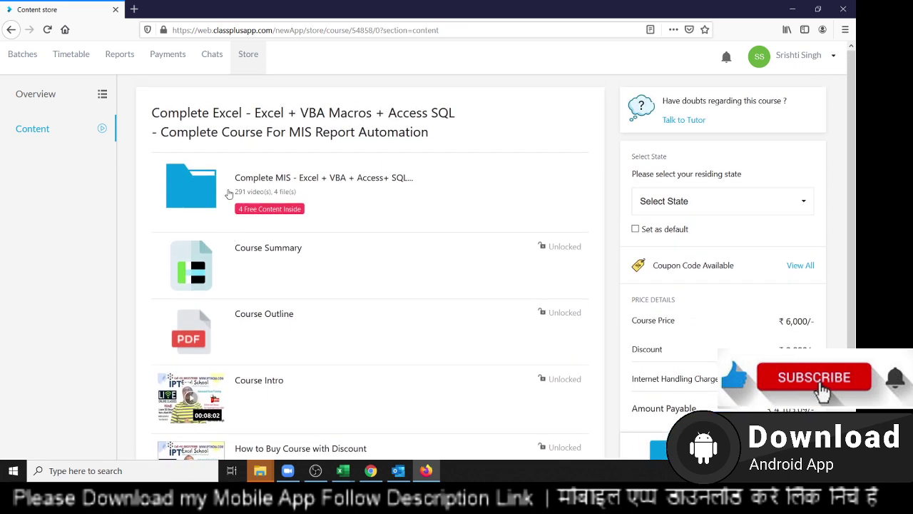
pyautogui.click(228, 186)
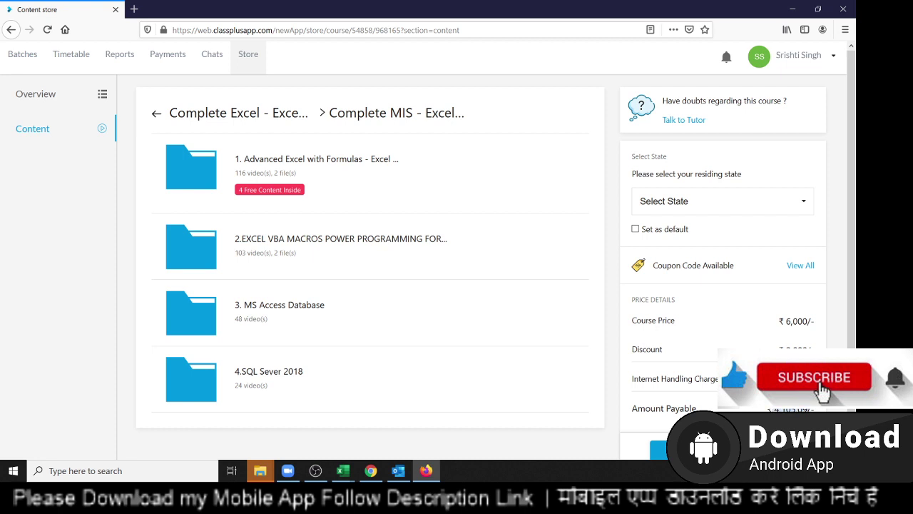
# Step: Apply the MIS50 coupon, bringing the payable amount down to ₹2,052.55
pyautogui.click(799, 267)
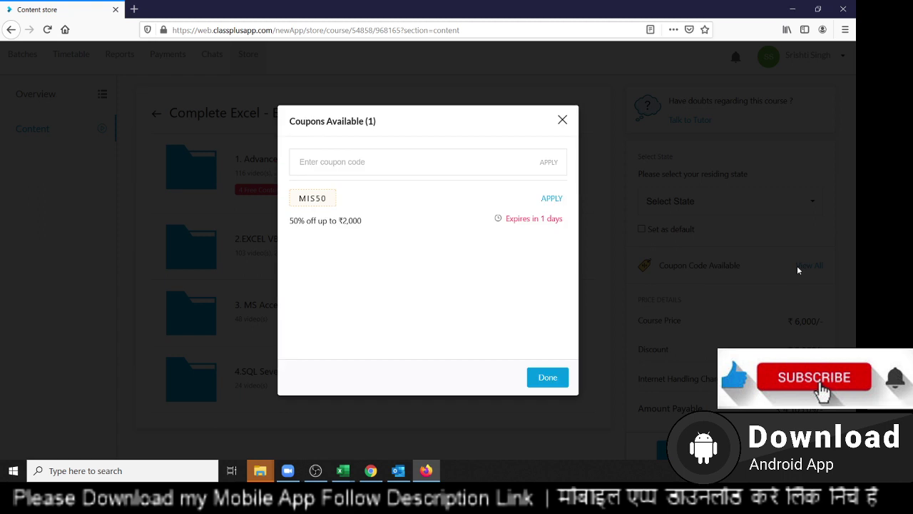
pyautogui.tripleClick(304, 221)
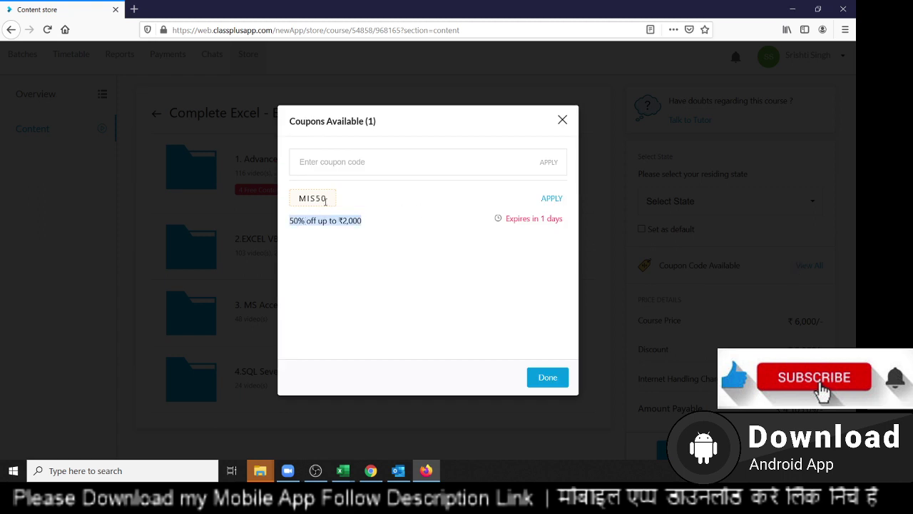
pyautogui.click(552, 207)
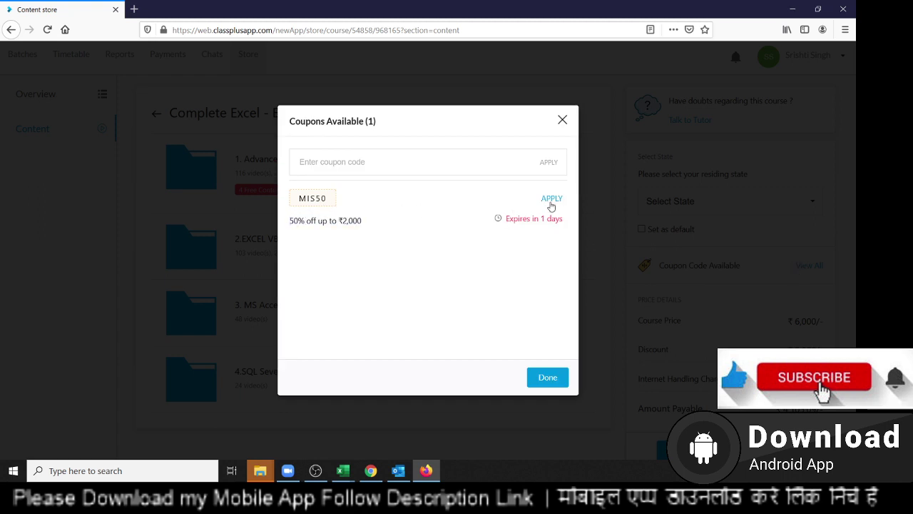
pyautogui.scroll(-1, 548, 204)
pyautogui.scroll(-1, 456, 249)
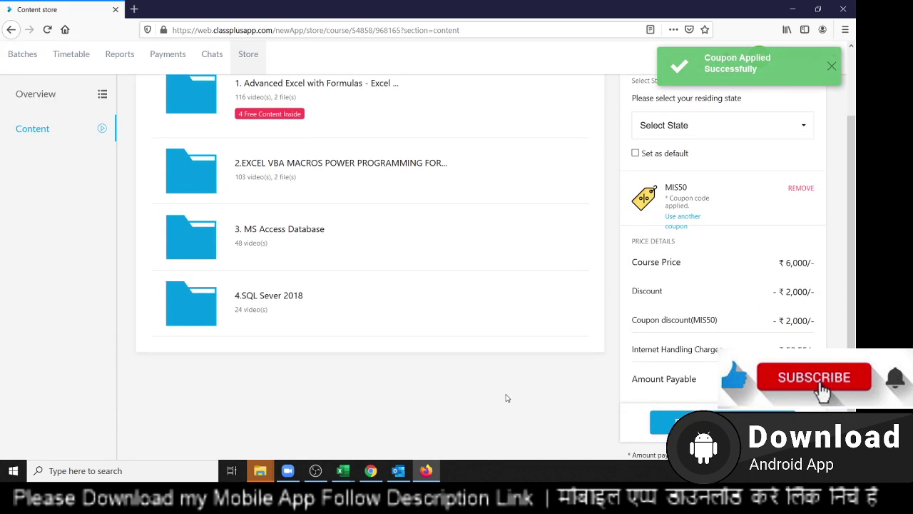
pyautogui.scroll(3, 503, 389)
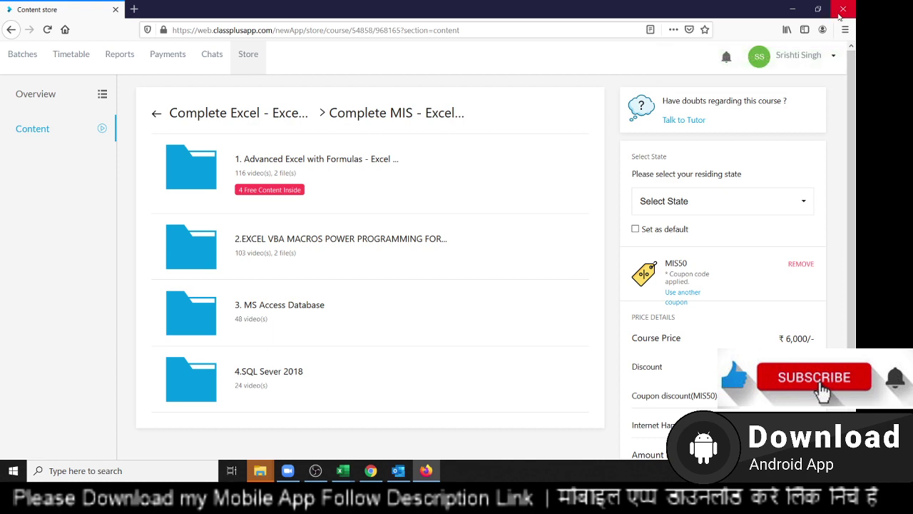
# Step: Show the course Overview and select its 10-year duration and 293-video count
pyautogui.click(57, 98)
pyautogui.scroll(-4, 334, 312)
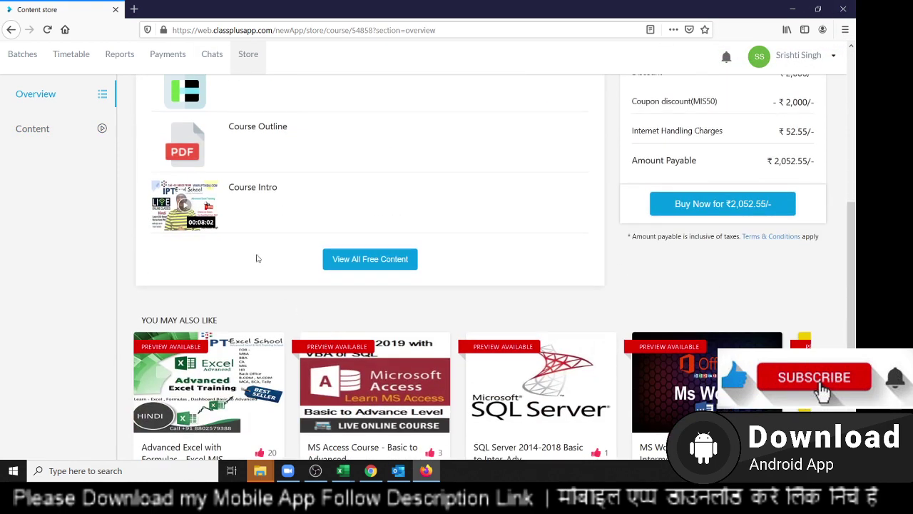
pyautogui.scroll(2, 255, 257)
pyautogui.moveTo(389, 184); pyautogui.dragTo(421, 196)
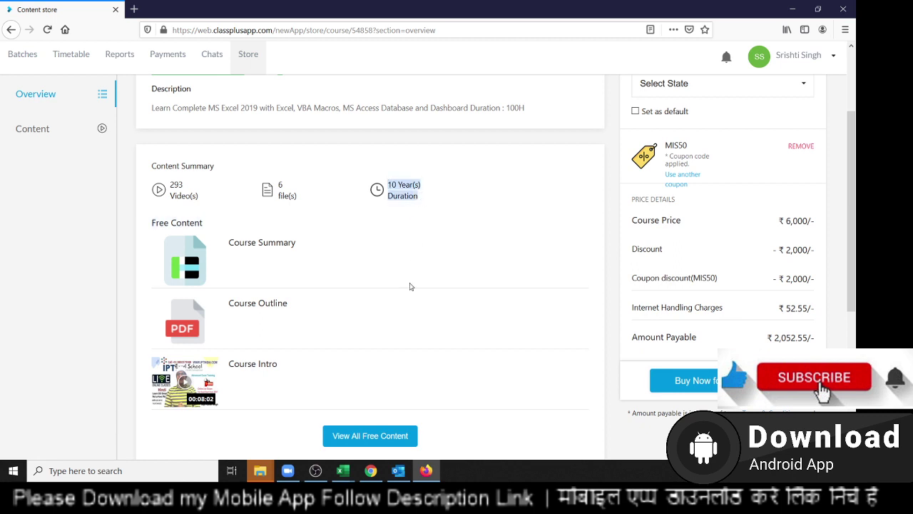
pyautogui.moveTo(203, 202); pyautogui.dragTo(167, 183)
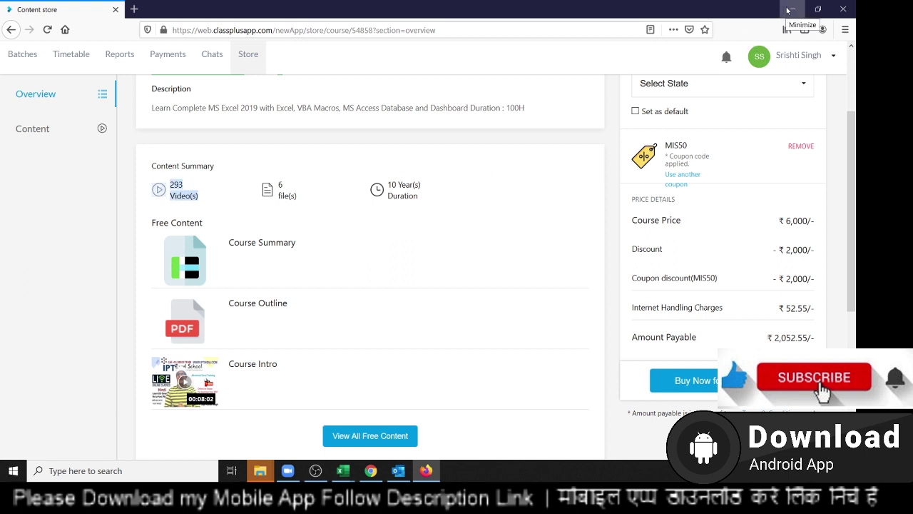
# Step: Minimize Firefox and Chrome to reveal the IPT Excel School desktop wallpaper
pyautogui.click(789, 10)
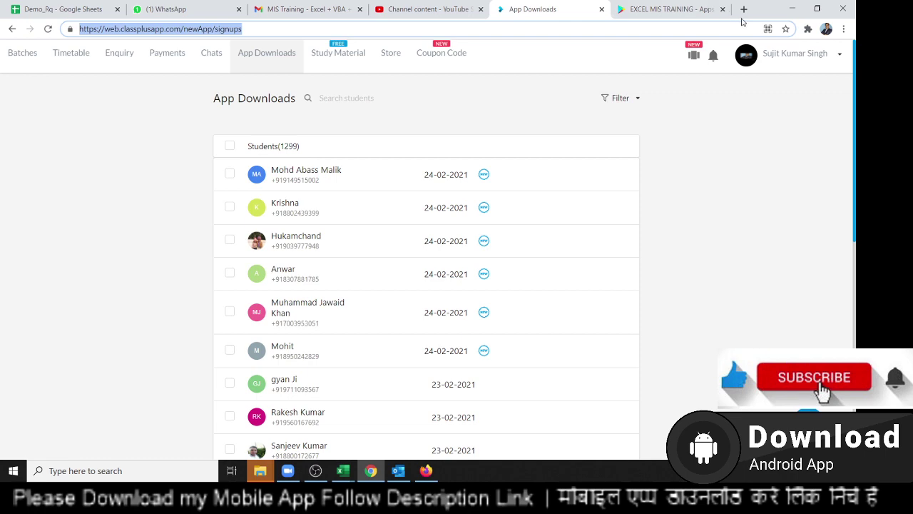
pyautogui.click(678, 9)
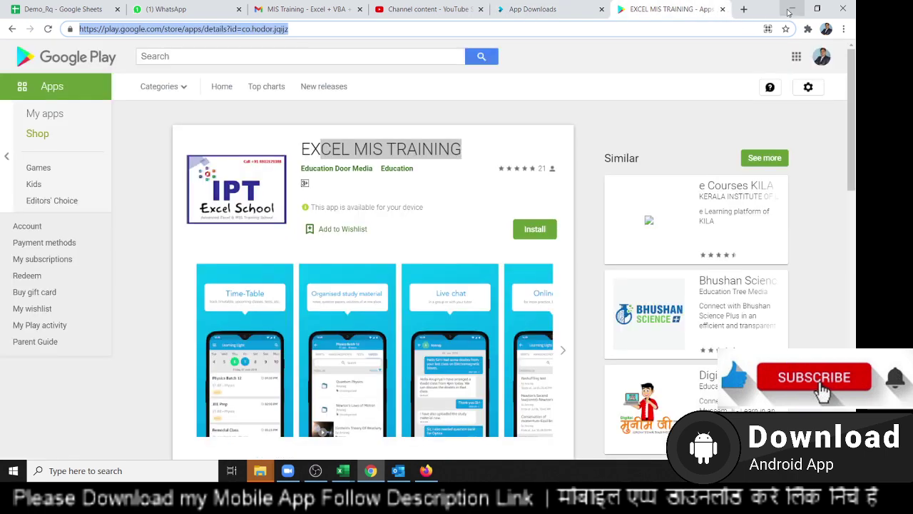
pyautogui.click(790, 10)
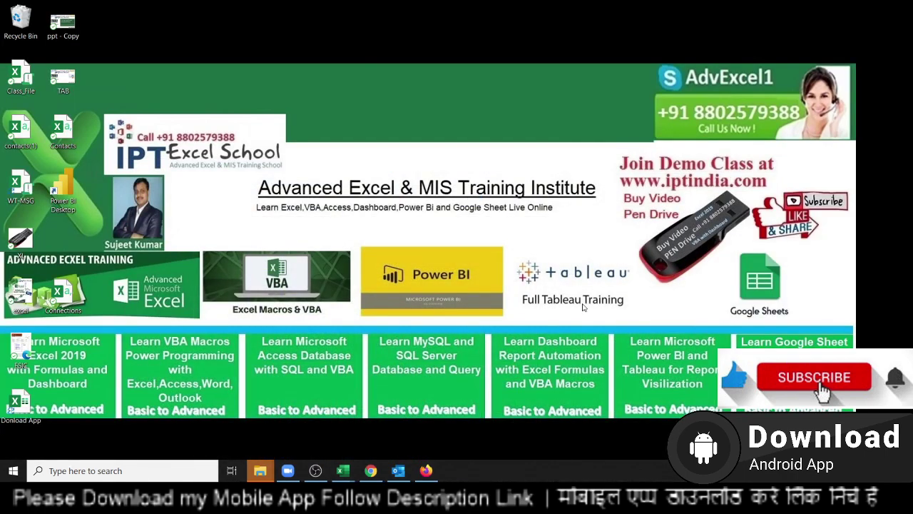